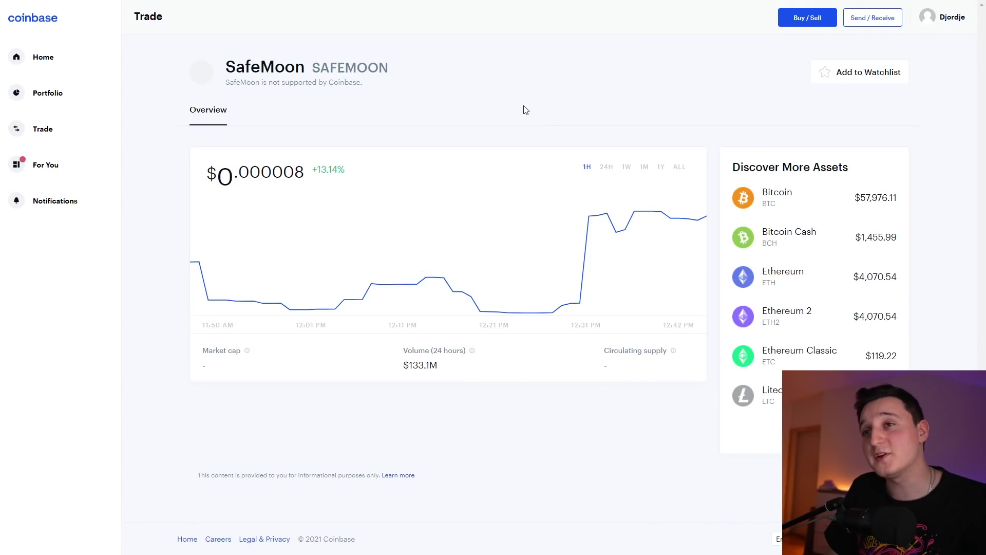
Step the SafeMoon price chart through the 24H, 1W and 1M ranges
left_click(605, 168)
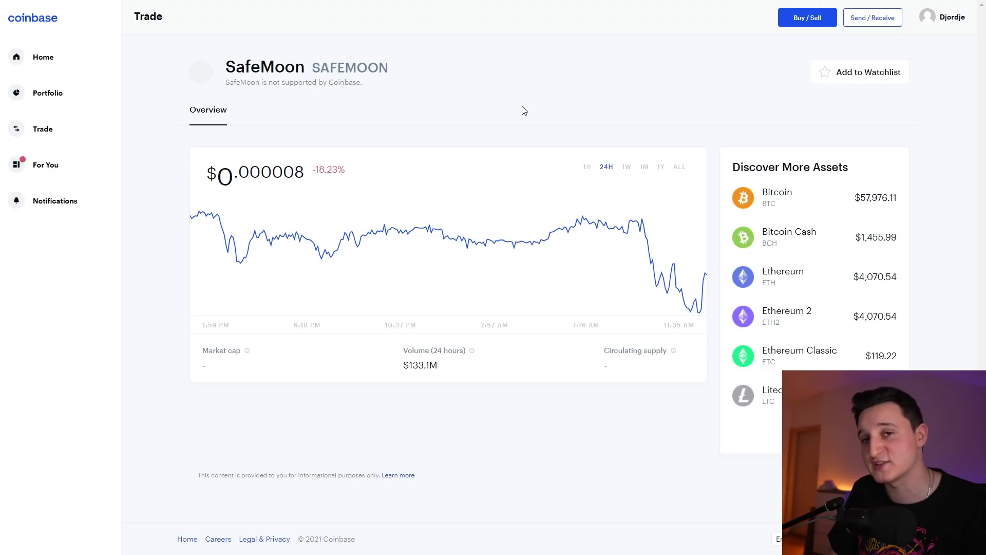
left_click(626, 167)
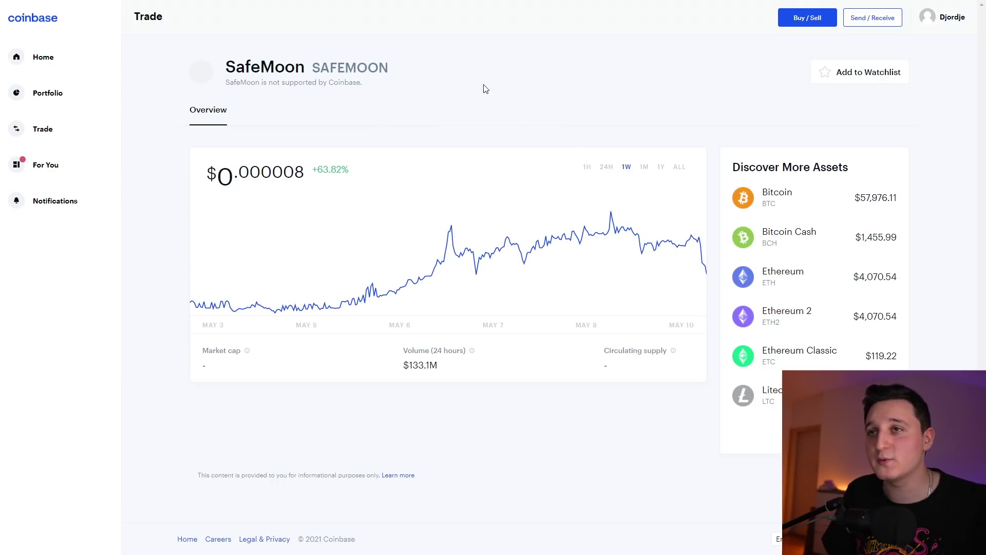
left_click(643, 168)
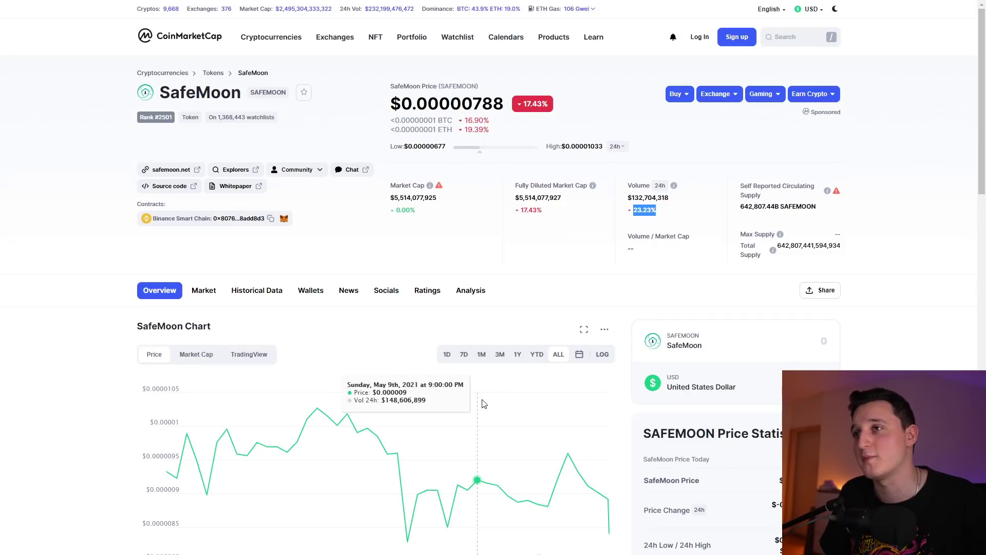
Clear the text selection on CoinMarketCap's SafeMoon page
left_click(567, 285)
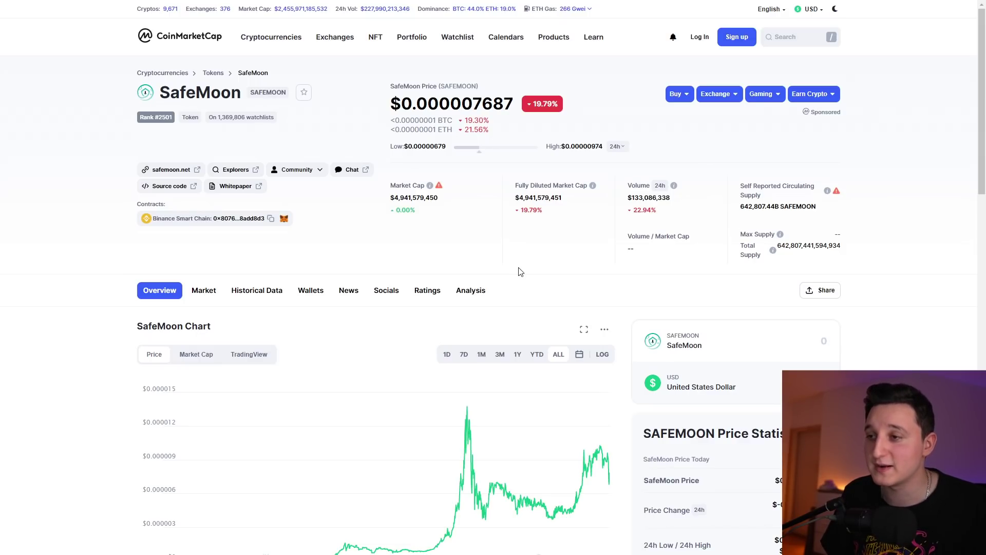
mouse_move(295, 223)
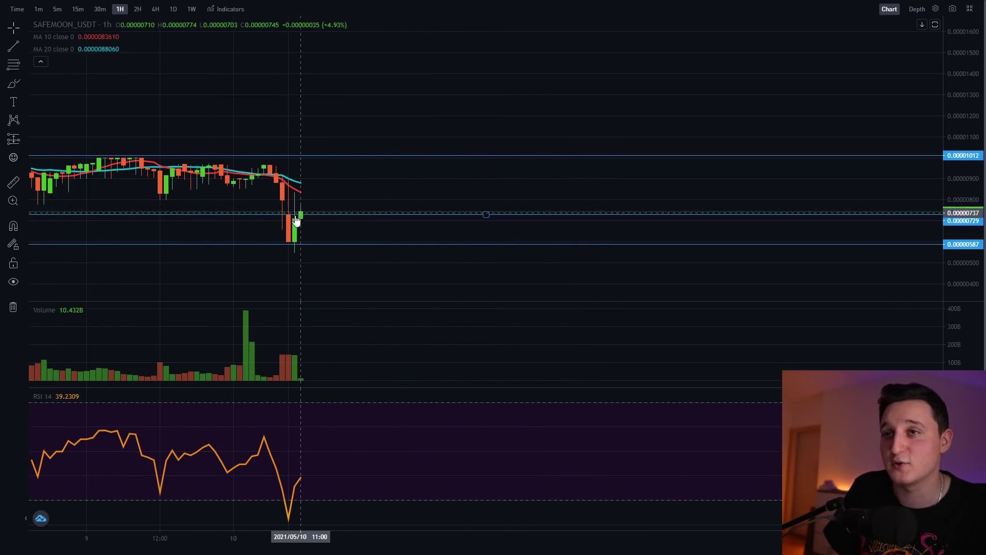
scroll(492, 225, "down", 2)
left_click_drag(491, 225, 364, 225)
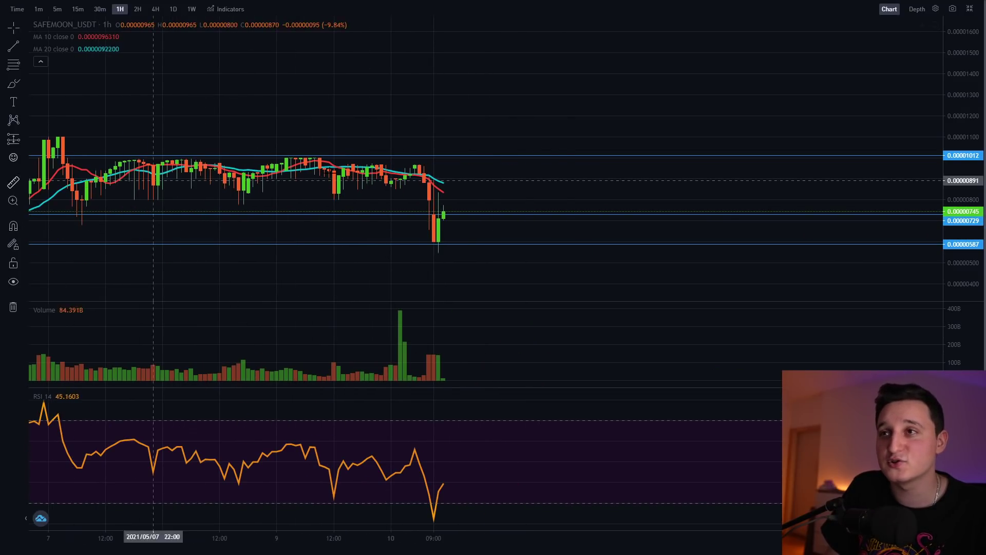
left_click(415, 166, "shift")
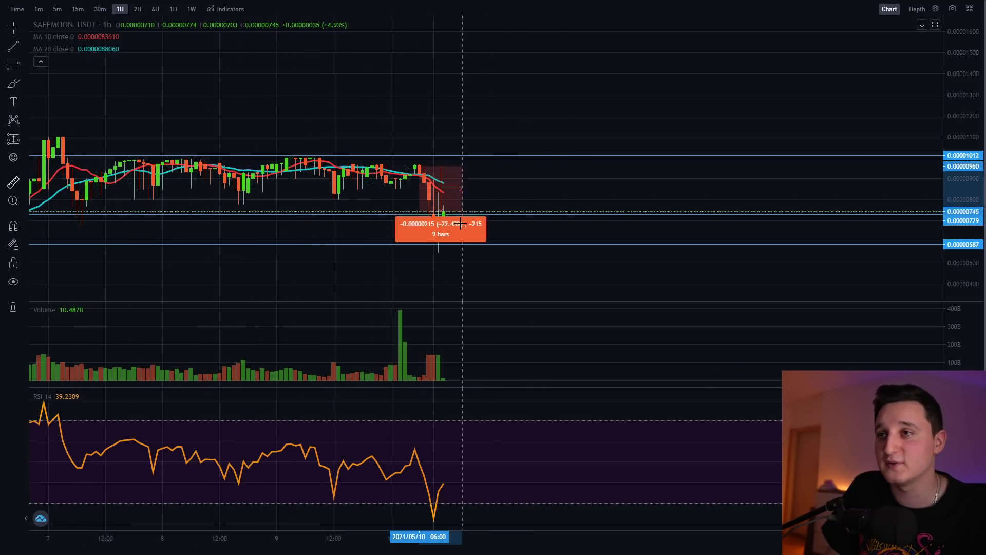
left_click(439, 242)
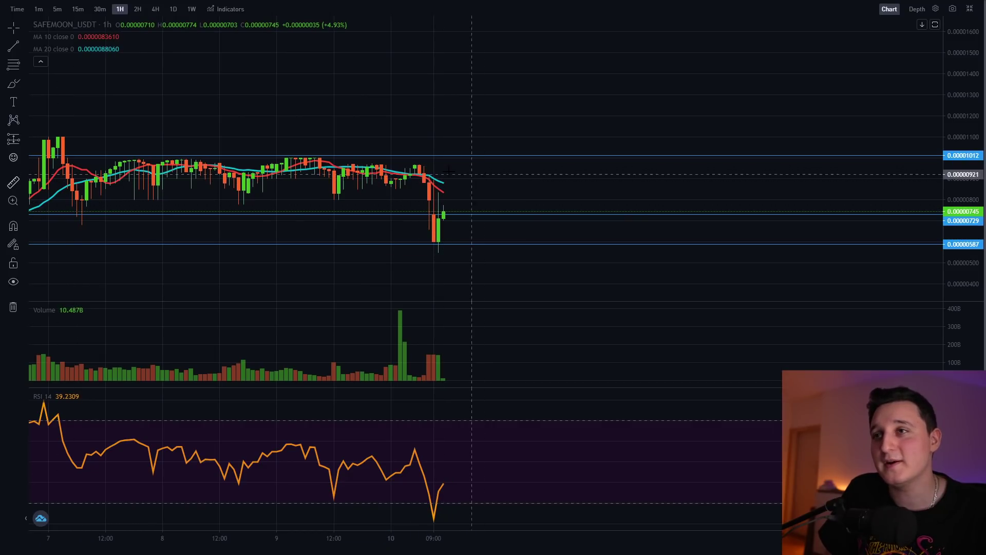
left_click(419, 164, "shift")
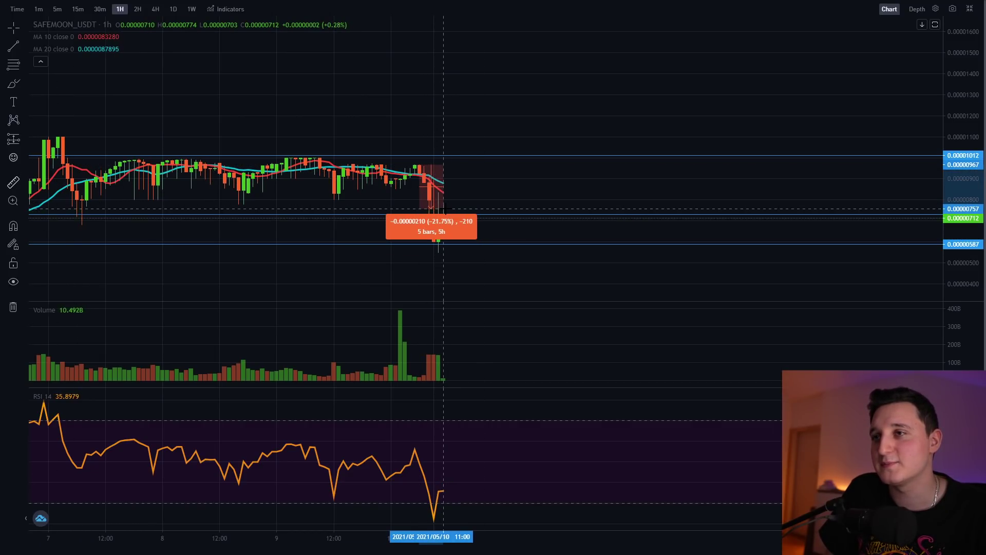
scroll(463, 204, "down", 2)
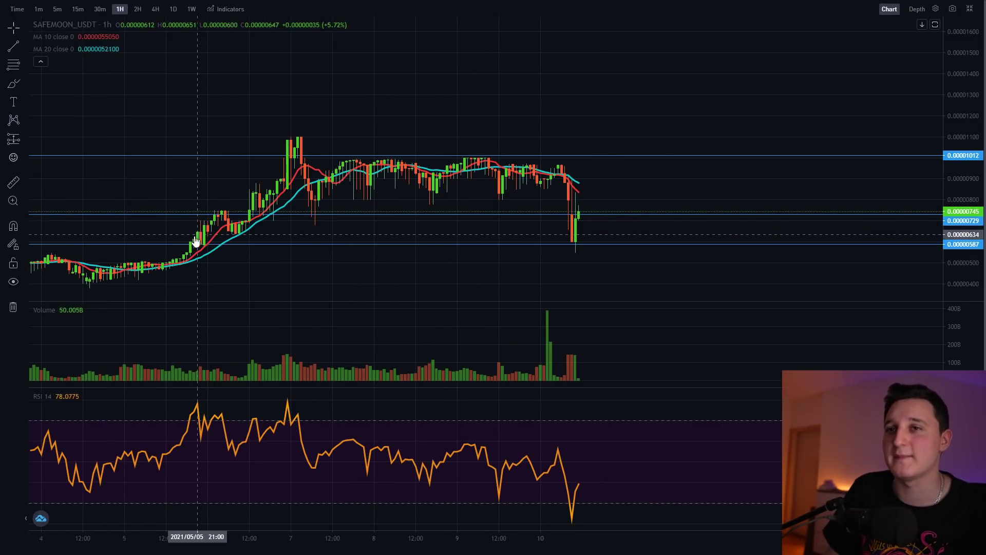
scroll(679, 177, "down", 2)
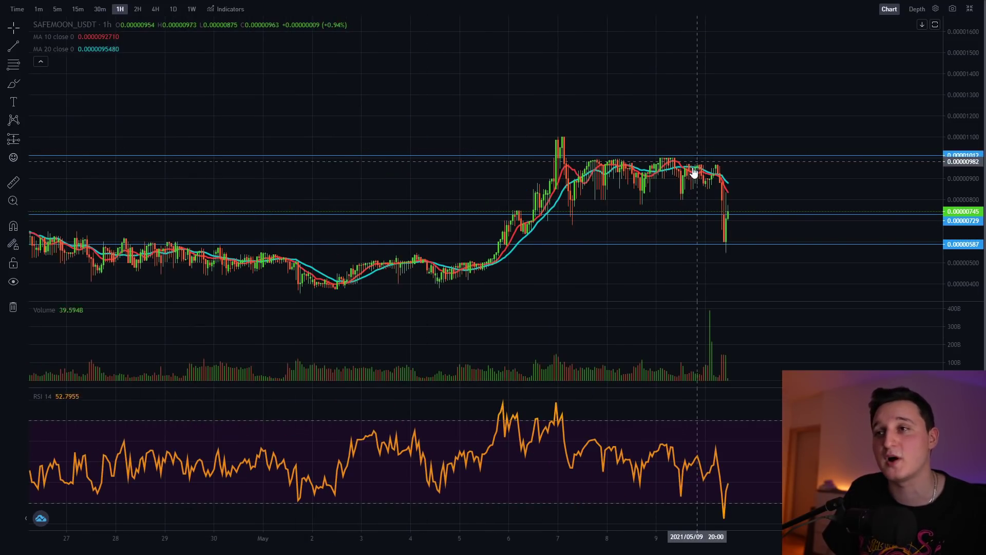
scroll(385, 229, "up", 2)
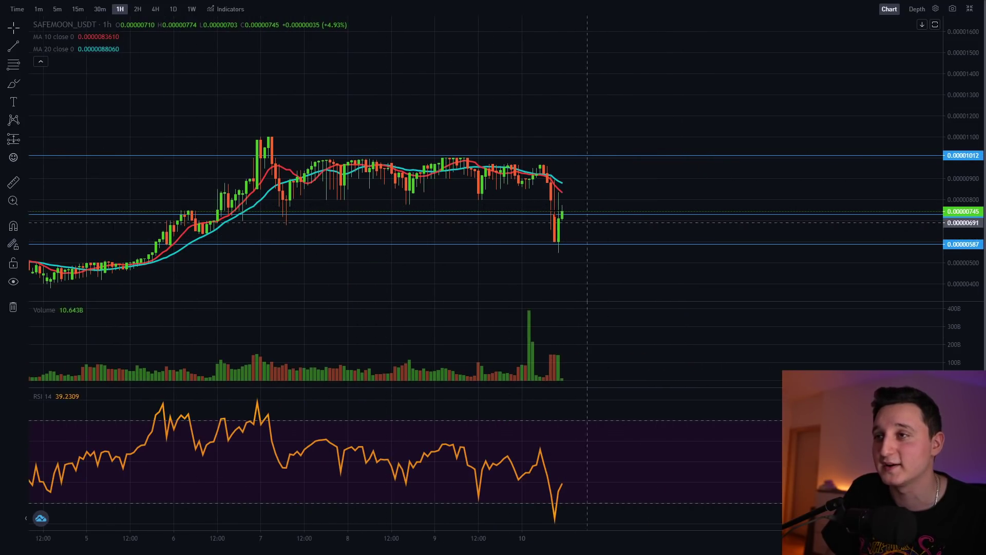
scroll(385, 228, "up", 3)
scroll(332, 219, "down", 2)
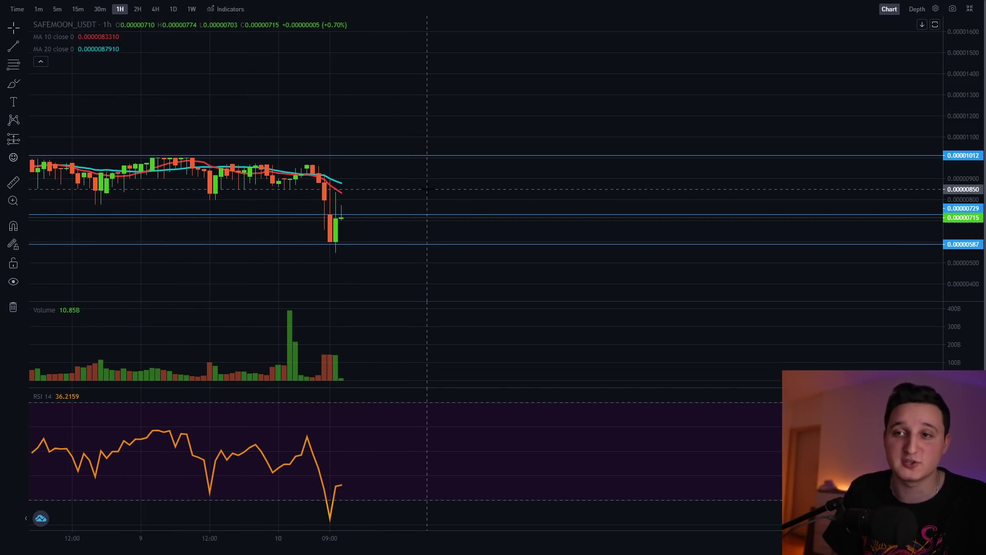
scroll(428, 188, "down", 3)
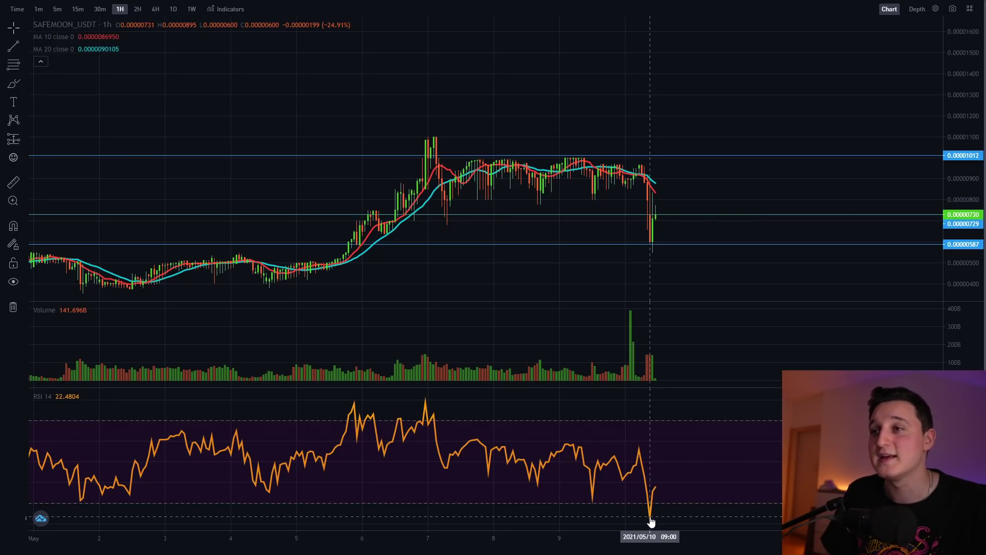
scroll(654, 203, "up", 3)
scroll(468, 192, "up", 3)
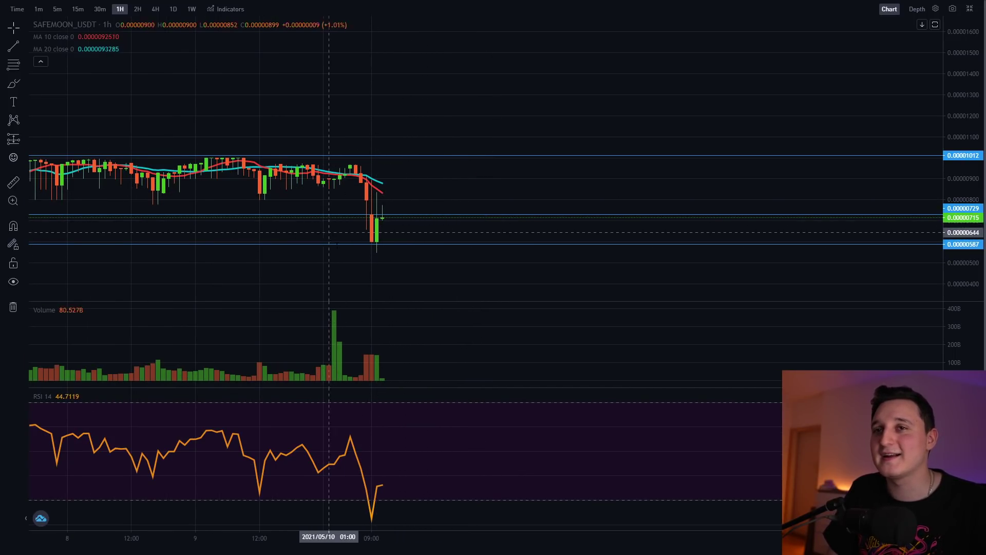
scroll(329, 232, "down", 3)
scroll(462, 255, "down", 2)
scroll(580, 279, "up", 2)
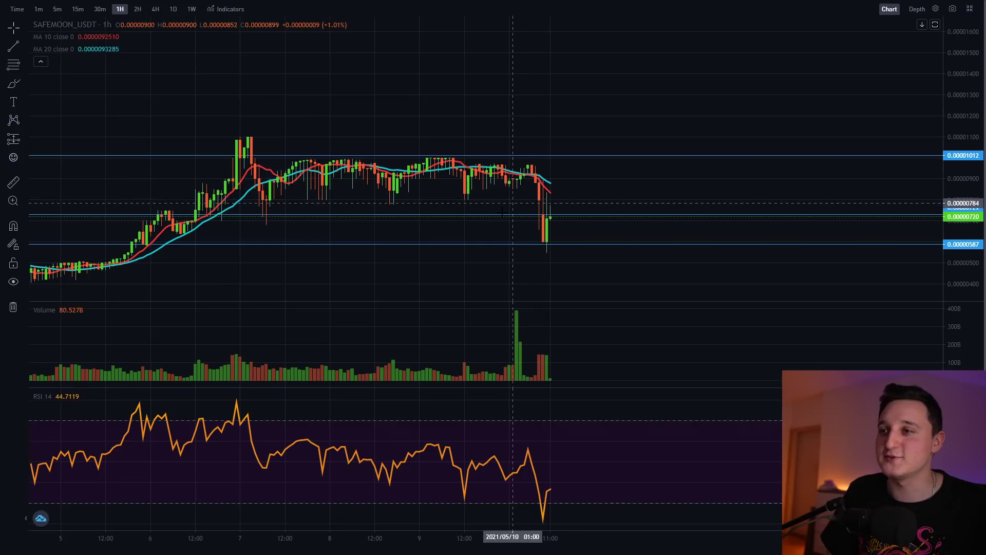
scroll(541, 233, "up", 2)
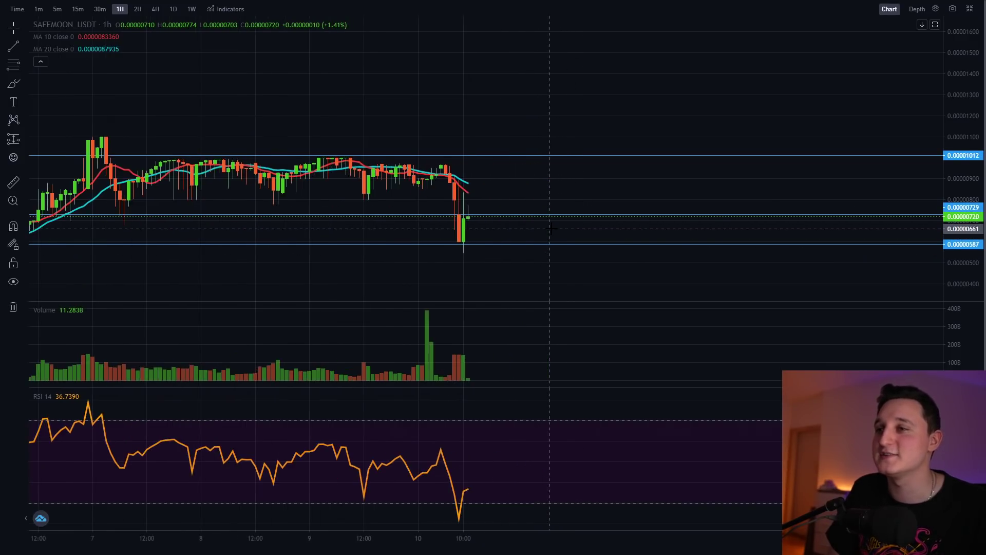
scroll(478, 239, "up", 1)
scroll(415, 246, "down", 1)
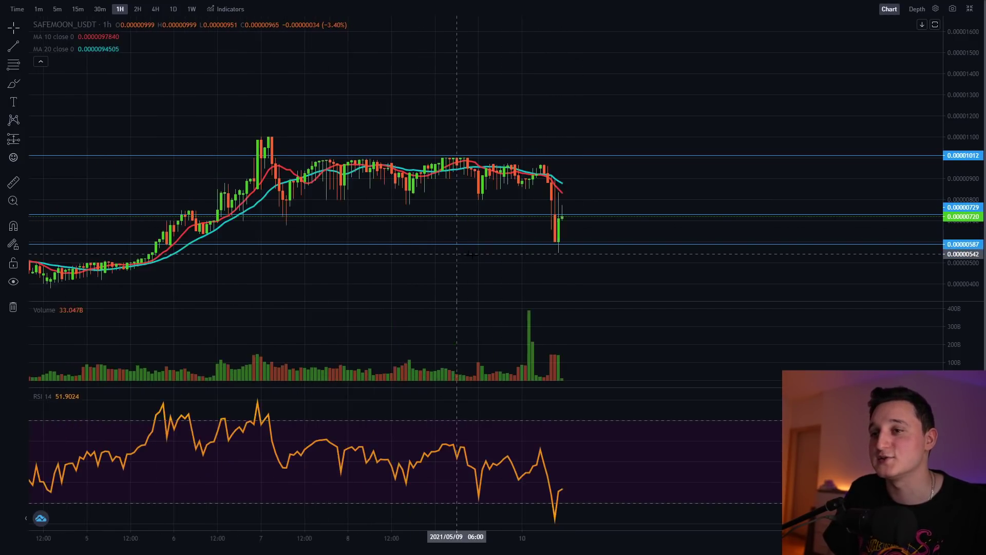
scroll(532, 251, "down", 2)
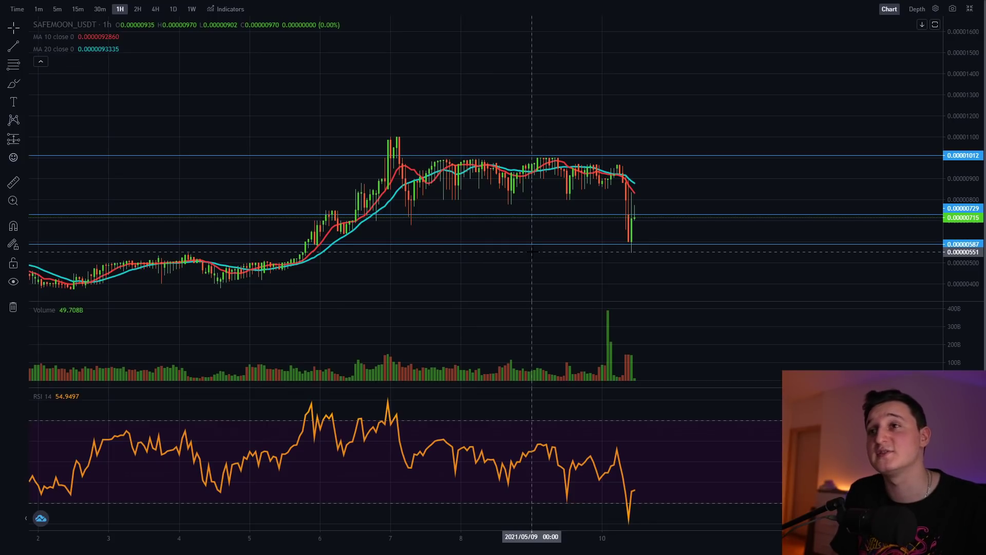
scroll(532, 251, "up", 2)
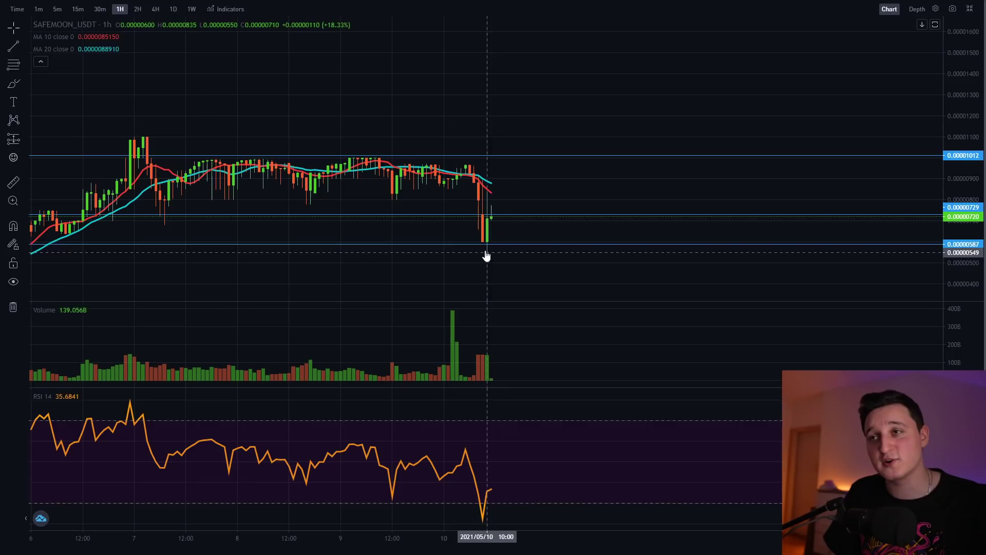
scroll(433, 206, "up", 1)
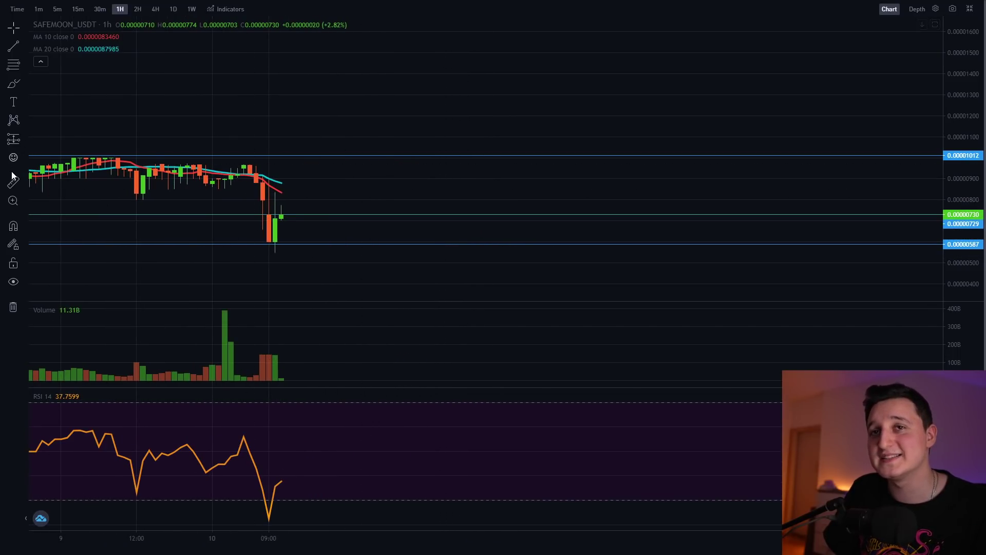
left_click(13, 84)
mouse_move(282, 217)
left_mouse_down()
mouse_move(370, 243)
mouse_move(387, 222)
left_mouse_up()
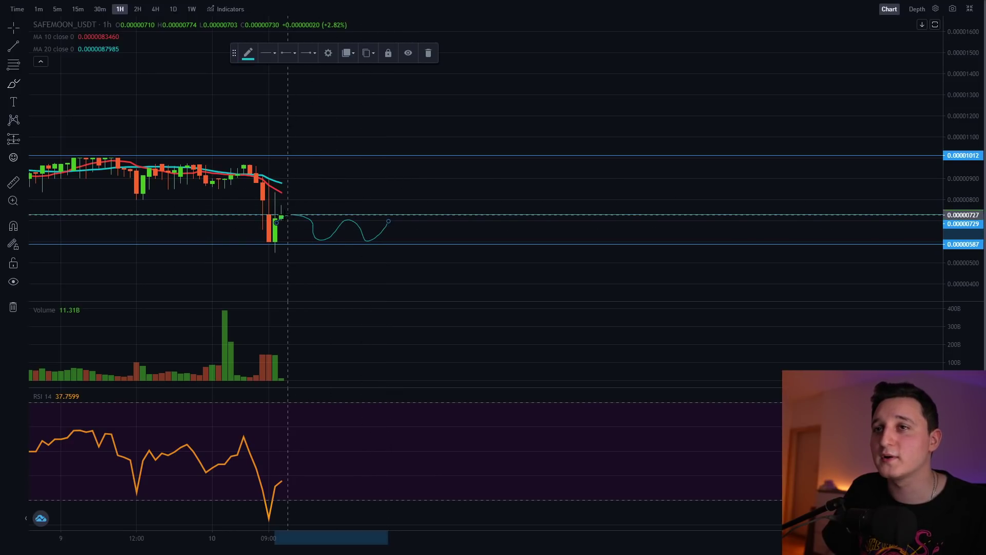
mouse_move(282, 215)
left_mouse_down()
mouse_move(307, 190)
mouse_move(335, 205)
mouse_move(392, 209)
mouse_move(434, 176)
mouse_move(508, 218)
mouse_move(577, 189)
left_mouse_up()
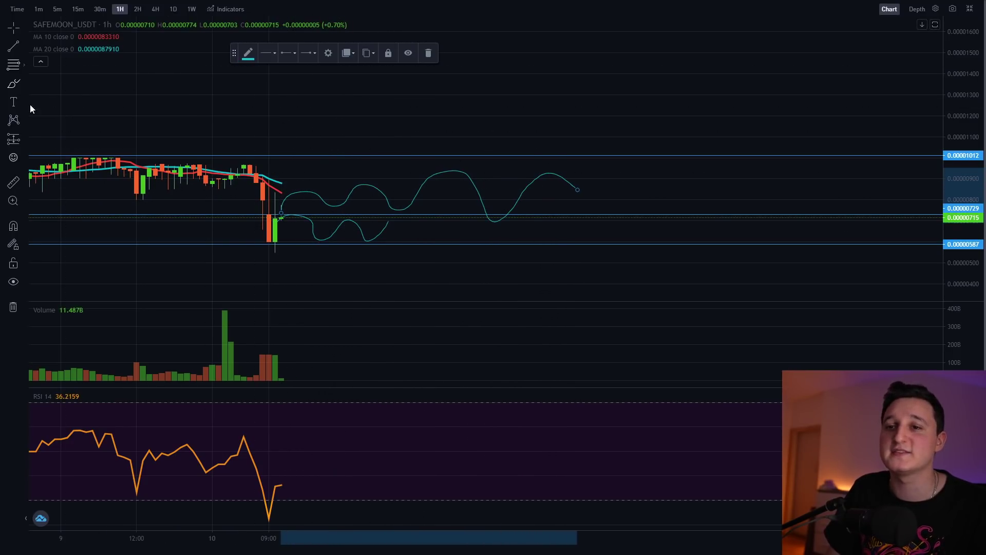
scroll(501, 217, "down", 3)
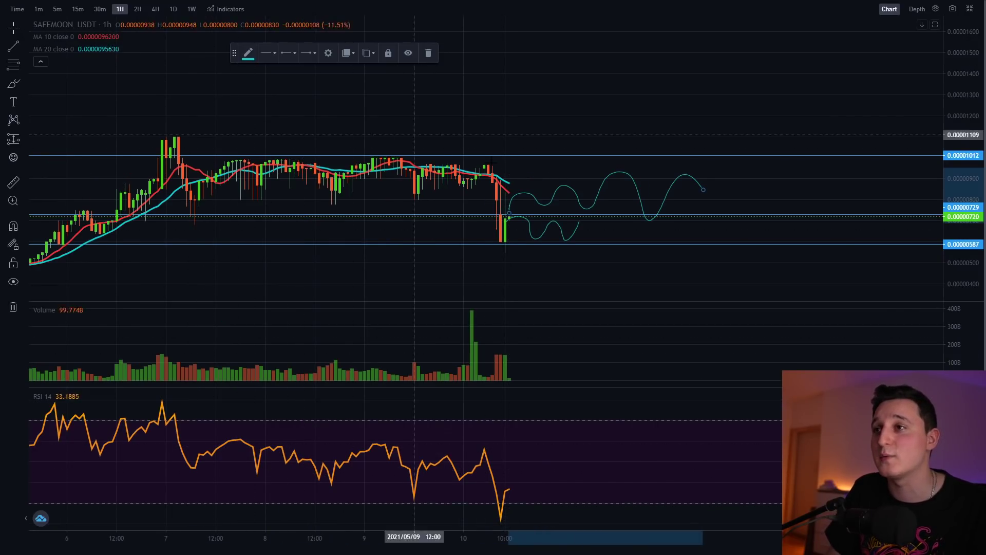
key("Delete")
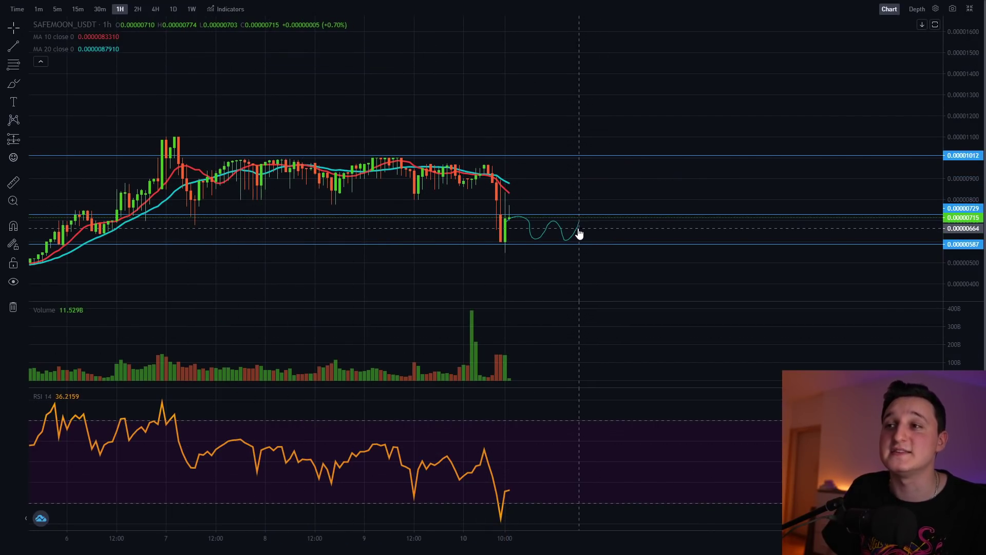
left_click(577, 231)
key("Delete")
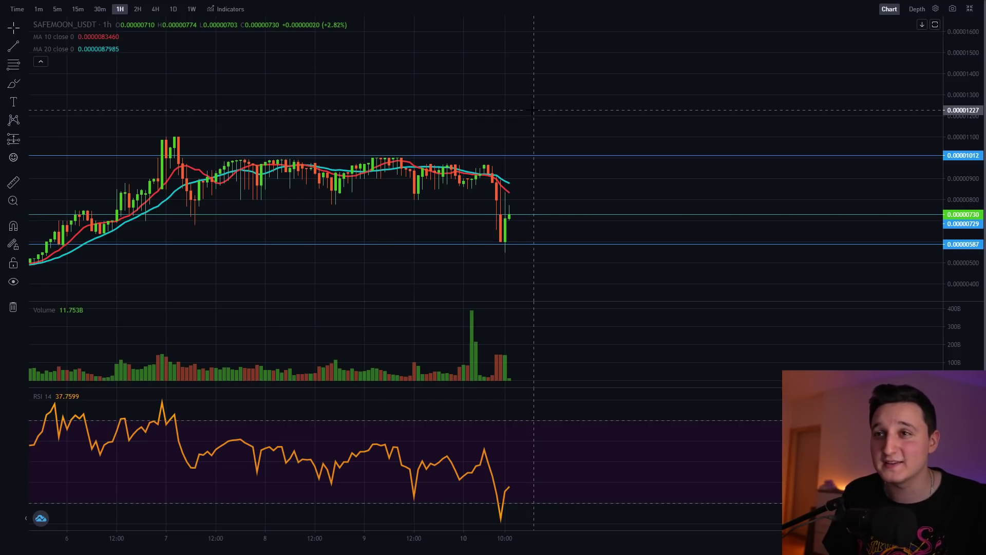
Change the 10-period moving average to 20, hide the duplicate MA, and switch to 4H
double_click(499, 185)
type("20")
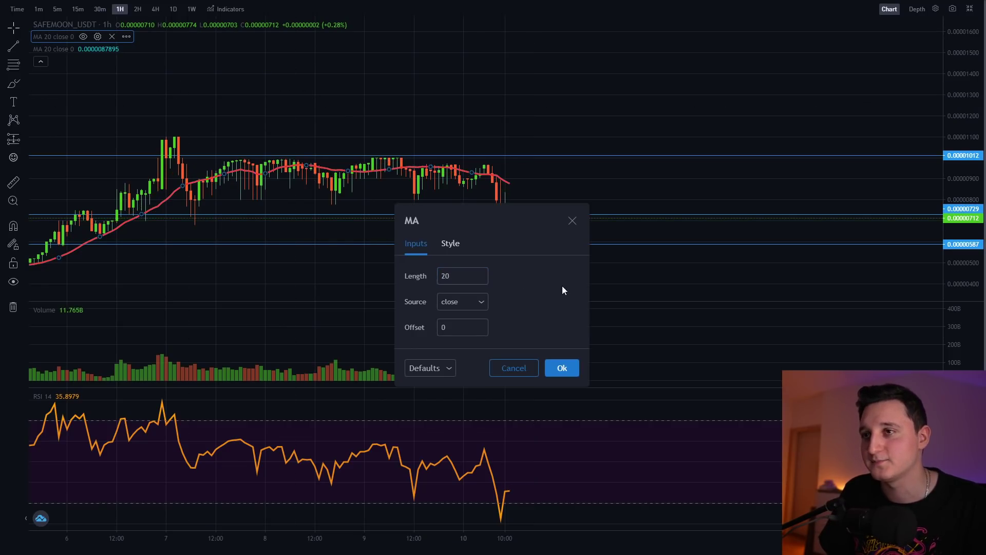
left_click(570, 349)
left_click(82, 48)
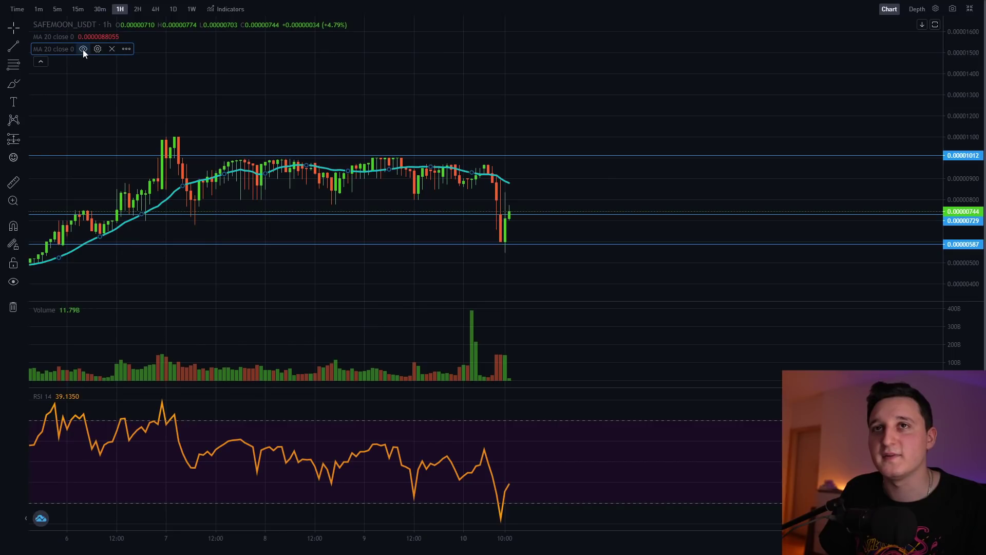
left_click(96, 48)
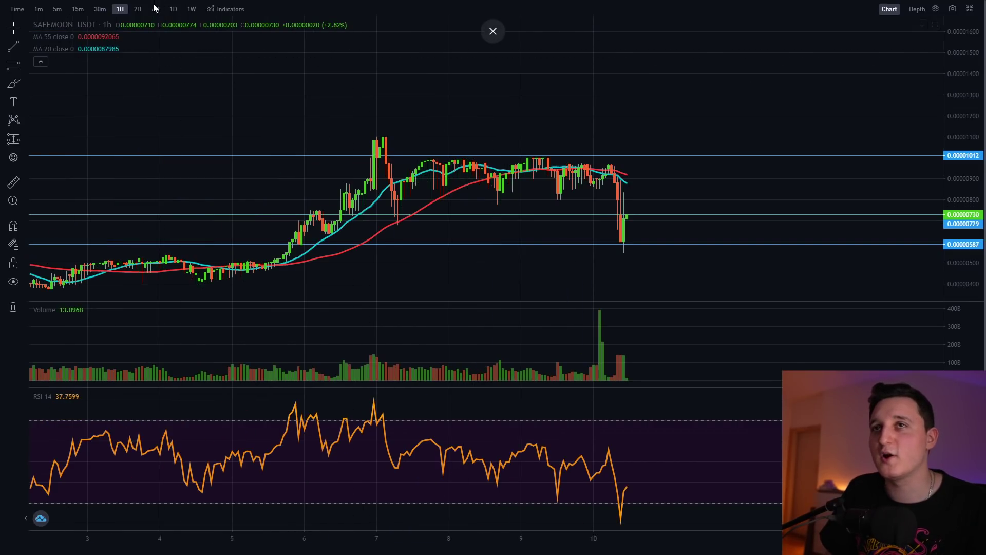
left_click(156, 10)
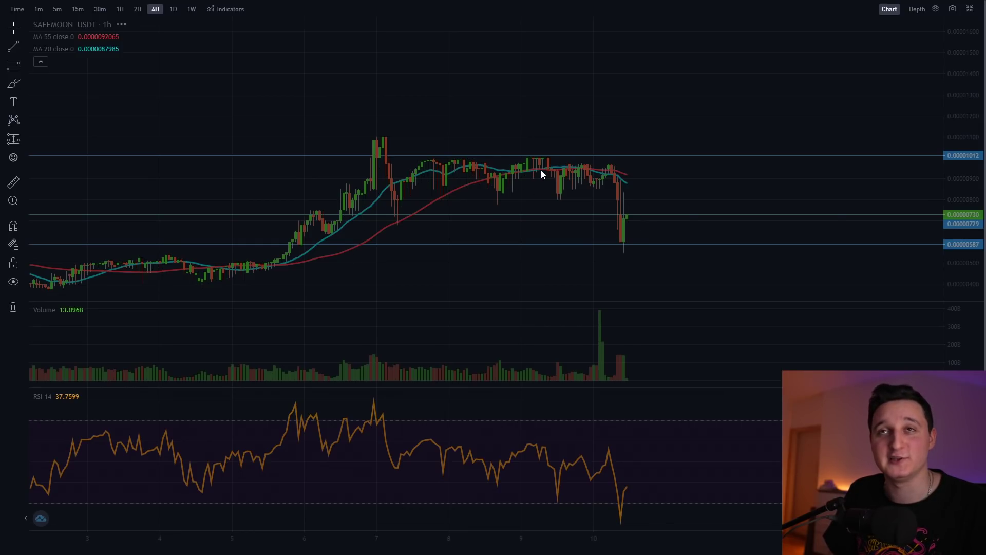
scroll(308, 239, "up", 2)
scroll(308, 239, "up", 2)
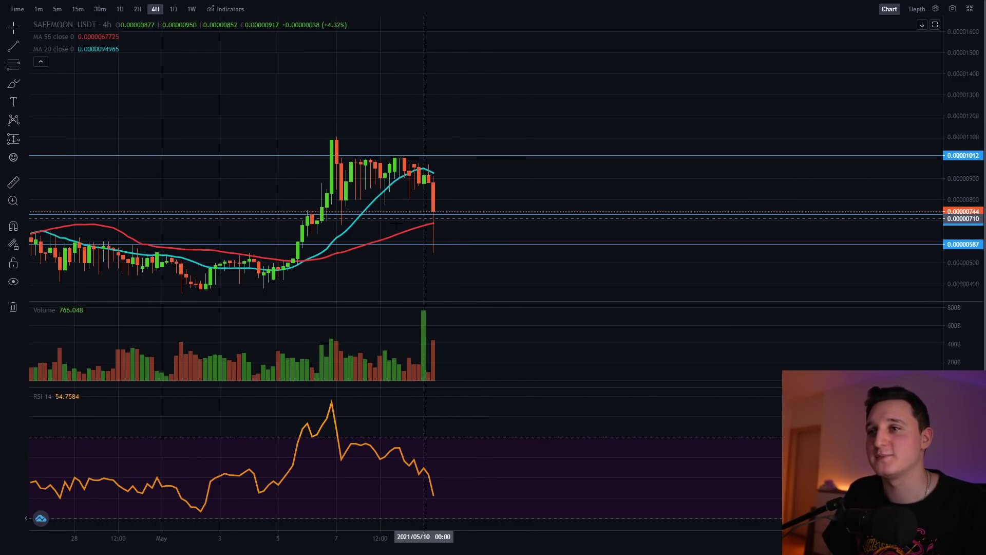
scroll(428, 181, "up", 2)
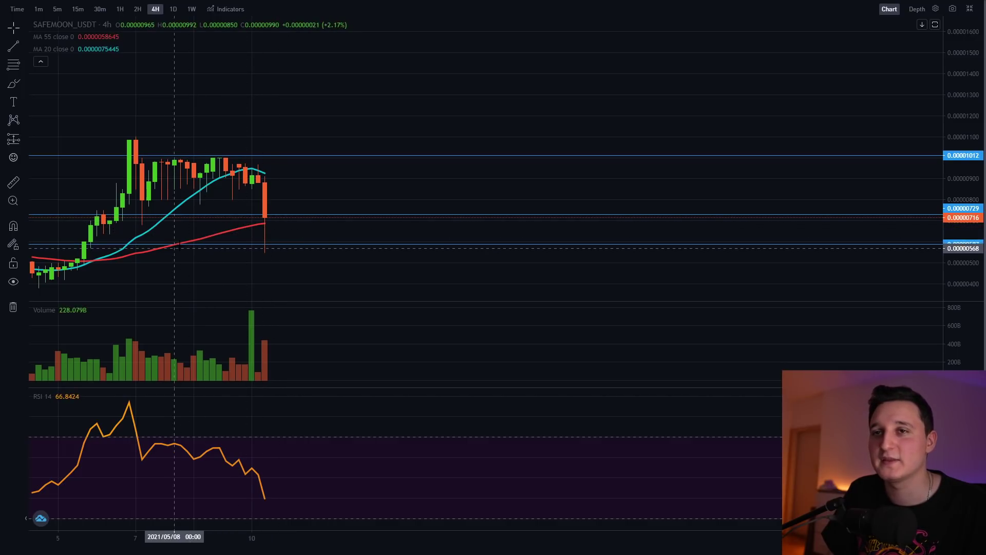
Pan through earlier 4-hour history with space after the latest candle, then return to 1H
left_click_drag(312, 174, 442, 171)
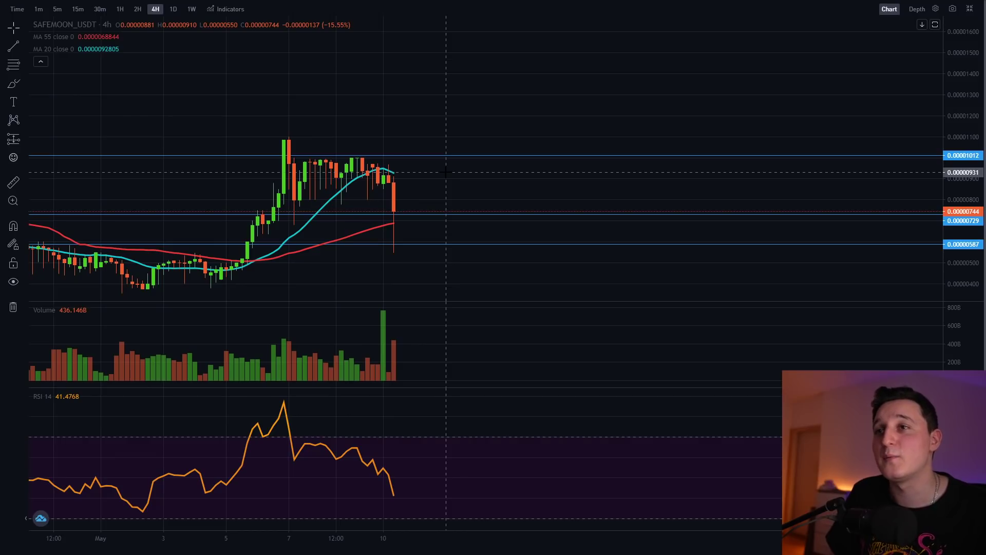
left_click_drag(395, 195, 279, 222)
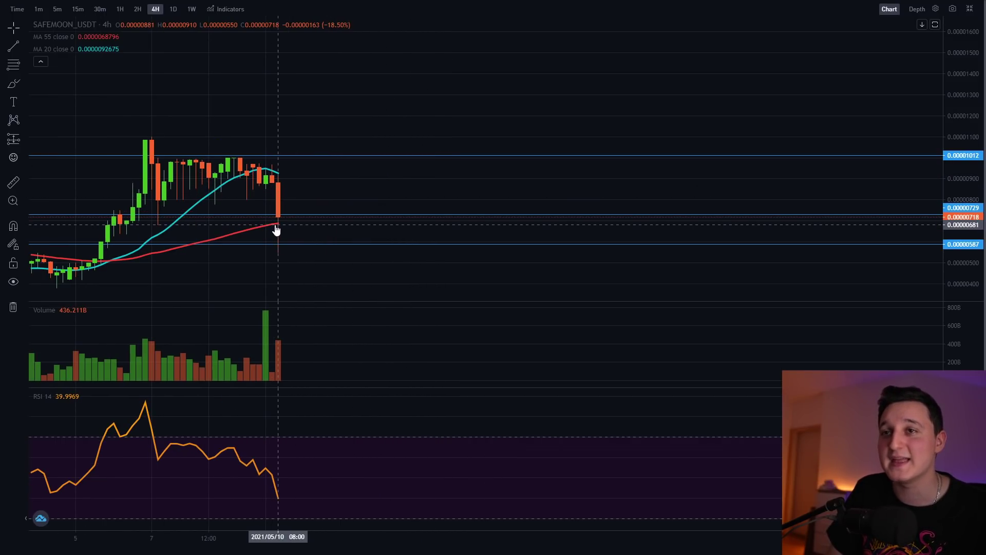
left_click(120, 10)
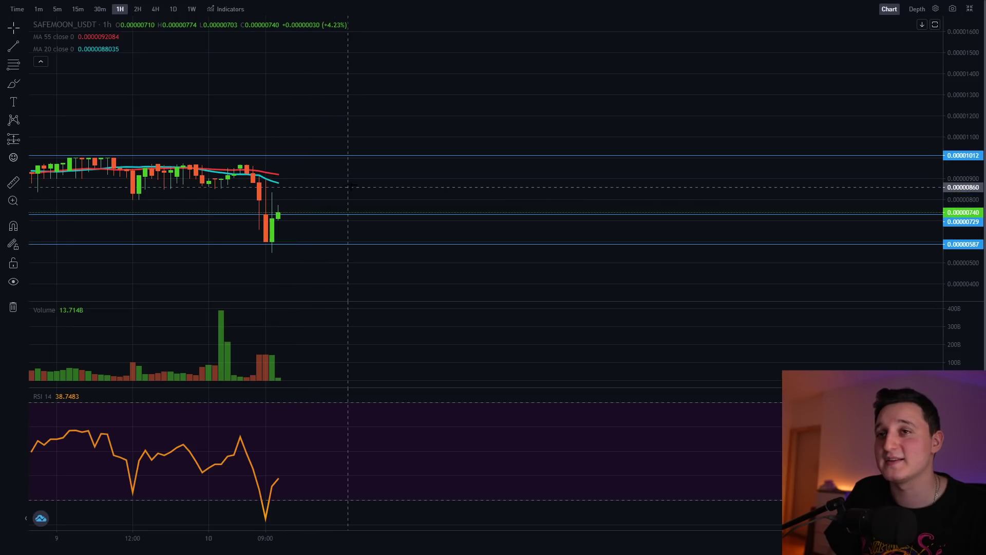
scroll(424, 206, "down", 1)
scroll(425, 207, "down", 2)
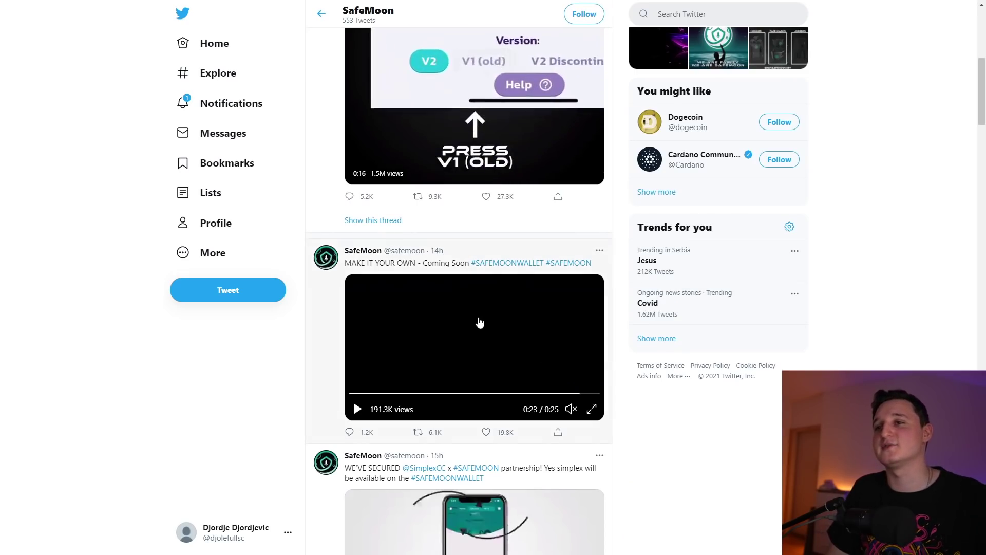
scroll(478, 323, "down", 3)
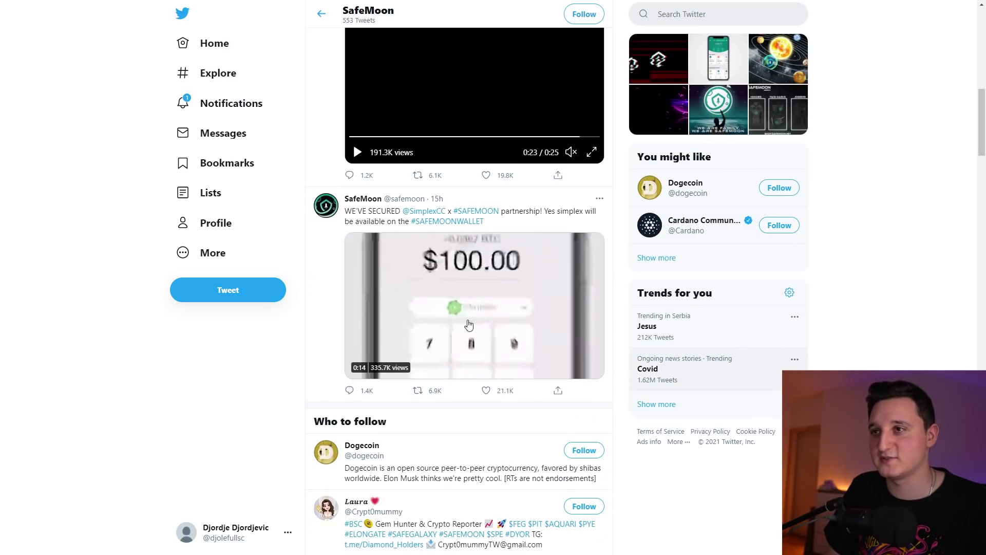
Reload the SafeMoon Twitter profile with F5
key("F5")
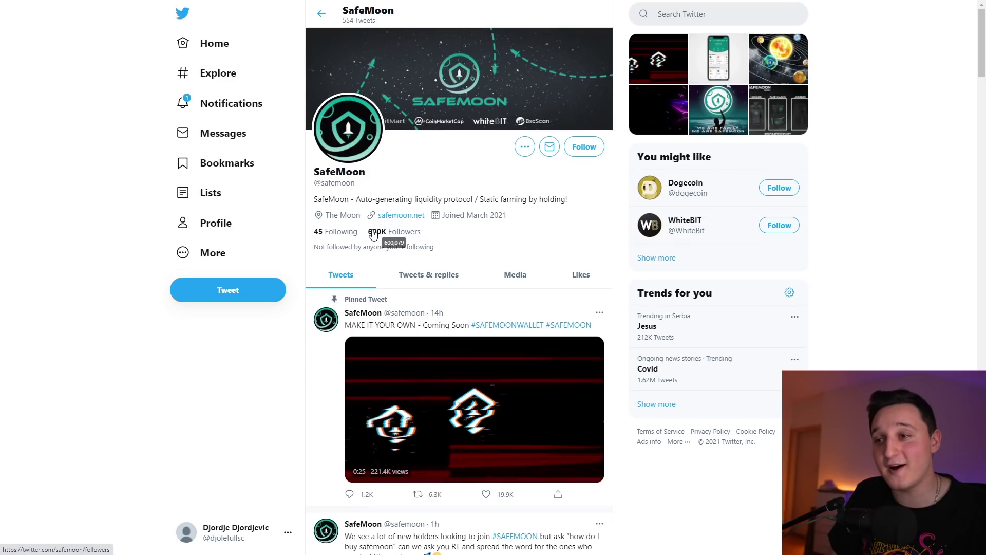
scroll(260, 320, "down", 4)
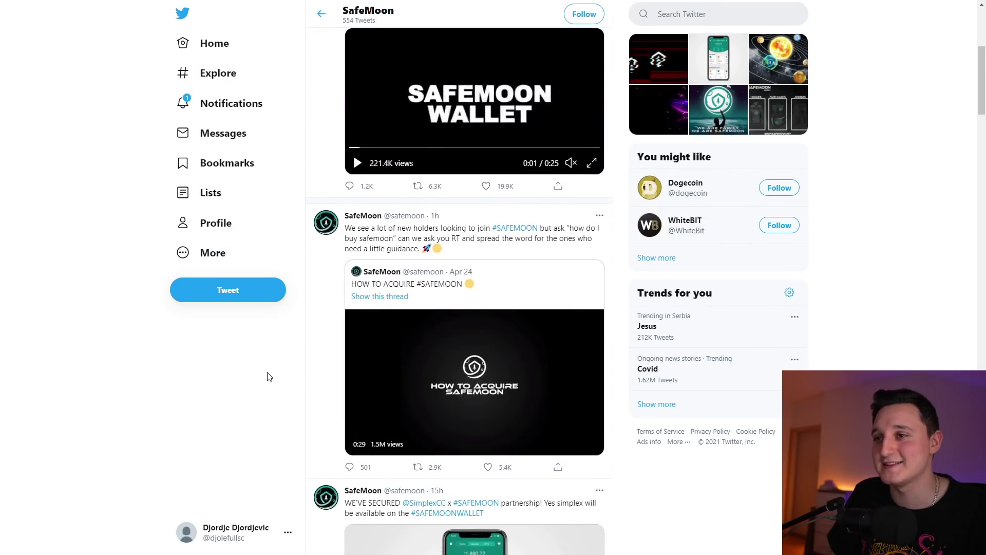
scroll(268, 376, "down", 2)
scroll(265, 368, "down", 2)
scroll(252, 355, "down", 5)
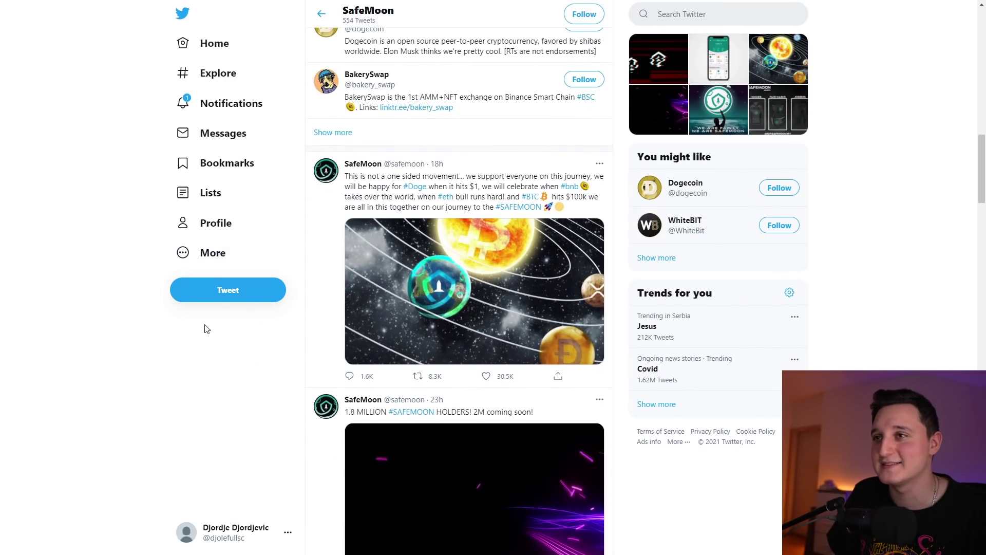
scroll(205, 329, "up", 5)
scroll(278, 337, "up", 1)
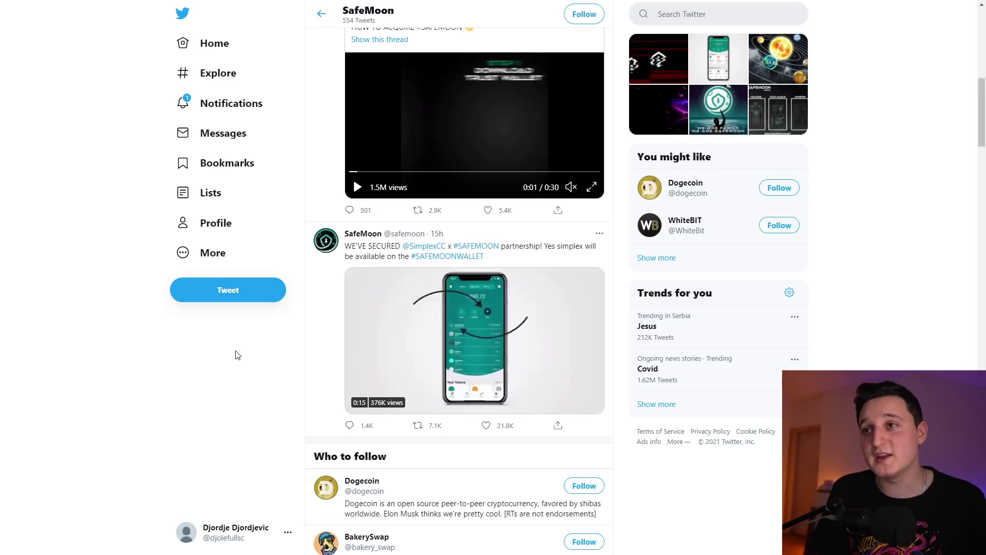
scroll(254, 366, "up", 3)
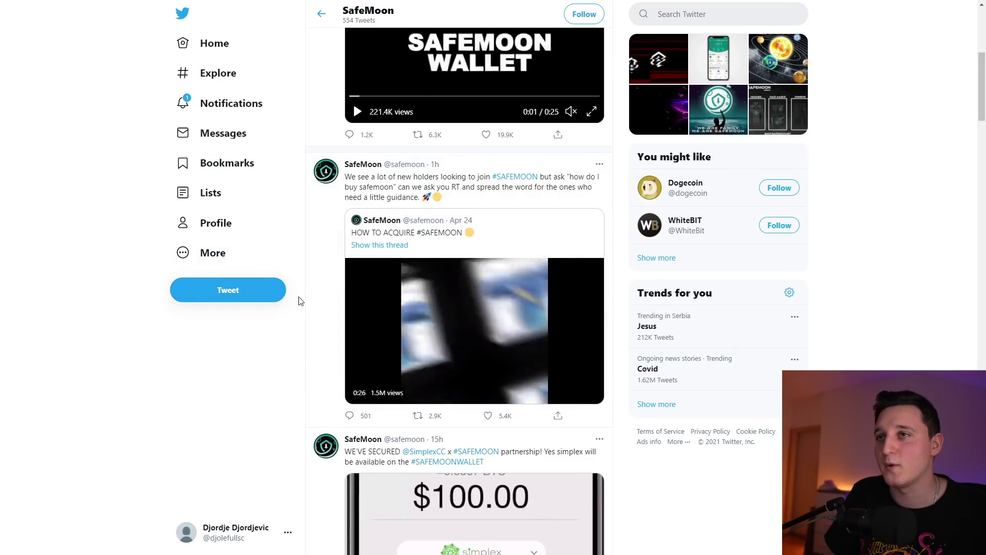
scroll(507, 335, "up", 1)
scroll(539, 347, "up", 2)
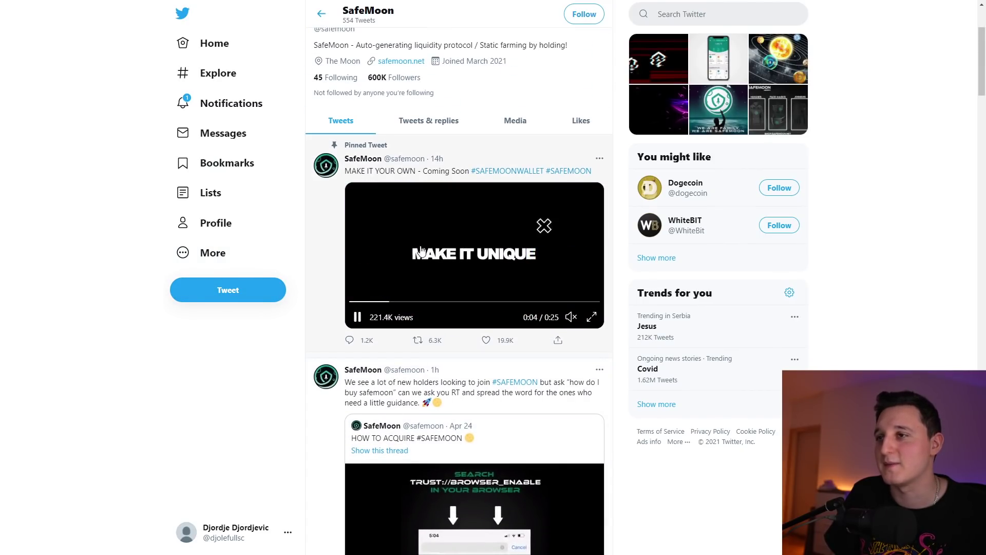
Play the pinned SafeMoon wallet teaser video full screen
left_click(591, 317)
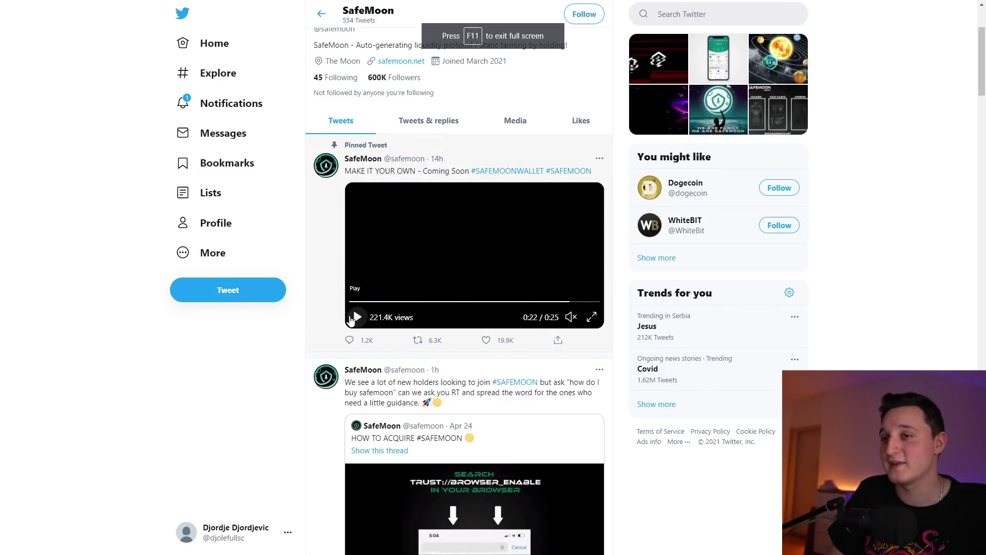
scroll(414, 340, "down", 3)
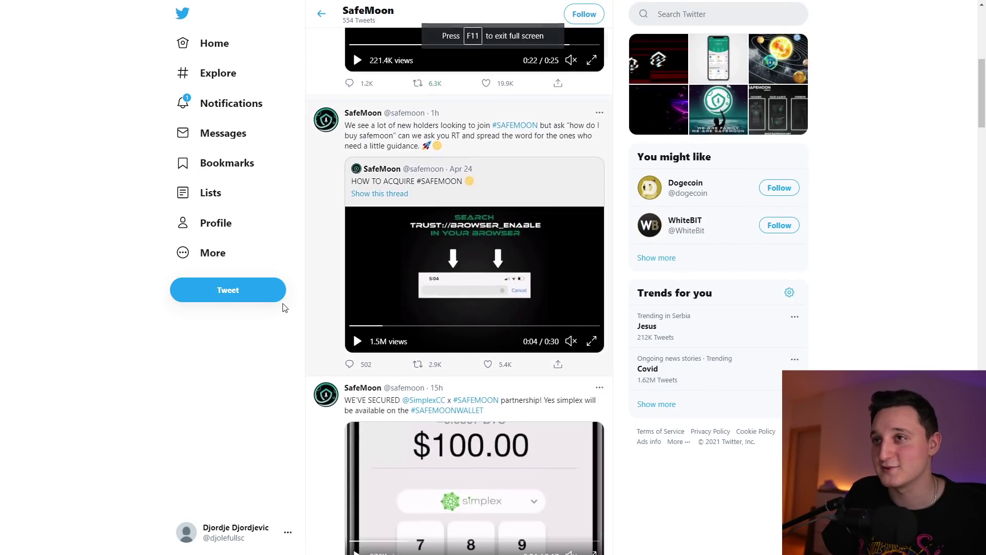
scroll(304, 223, "up", 1)
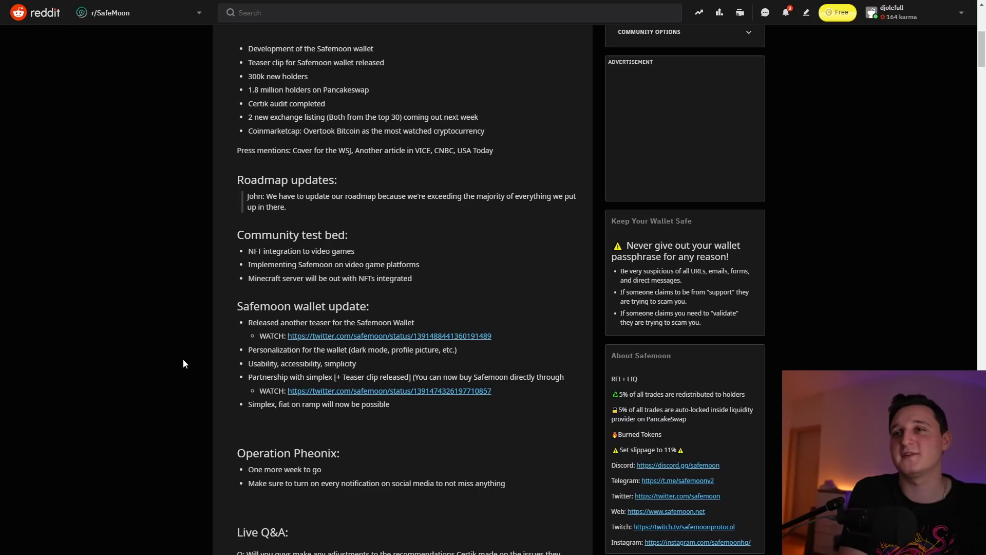
scroll(542, 242, "down", 2)
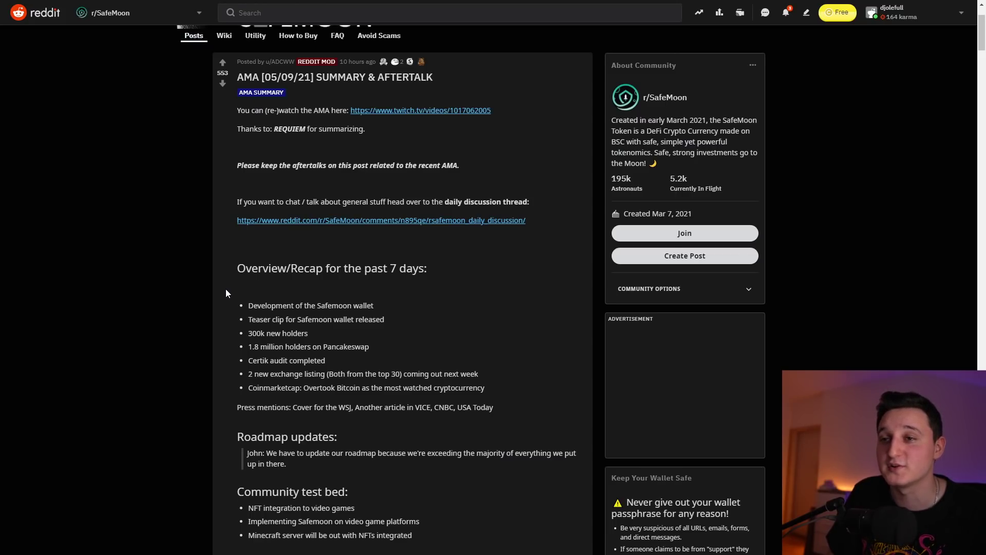
scroll(225, 291, "down", 1)
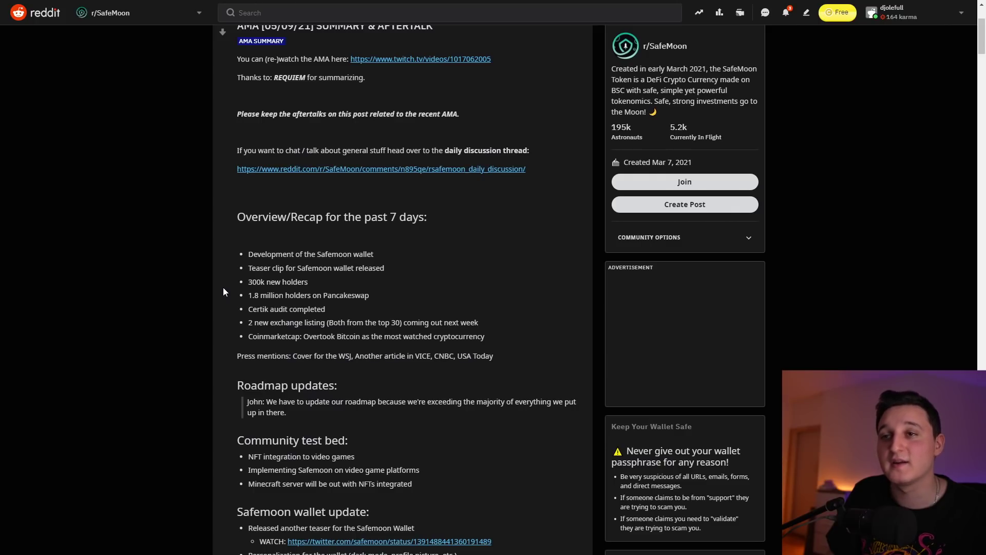
Highlight the recap bullets: Certik audit completed, 2 new exchange listings, and press mentions
mouse_move(328, 310)
left_mouse_down()
mouse_move(251, 308)
mouse_move(326, 311)
left_mouse_up()
left_click(333, 313)
left_click(329, 313)
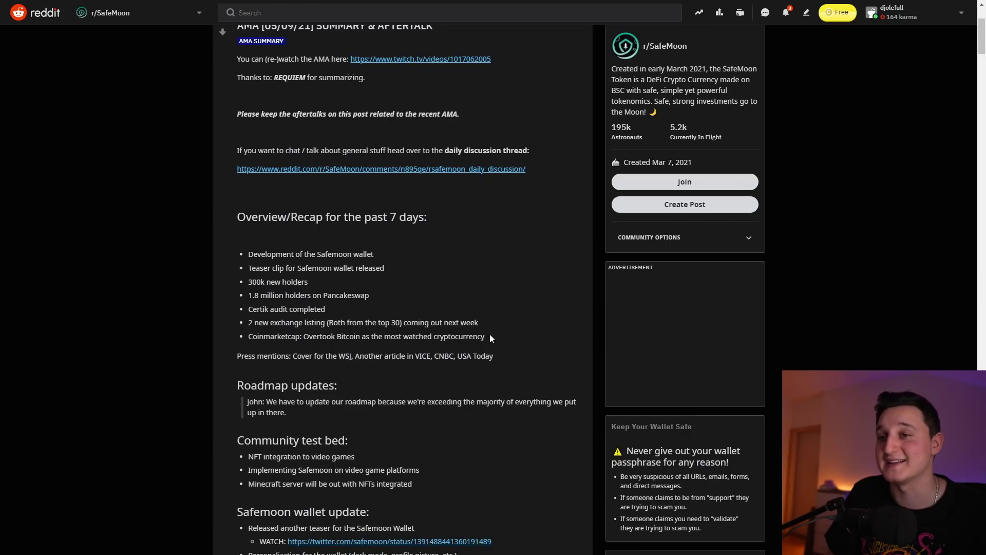
left_click_drag(479, 322, 244, 327)
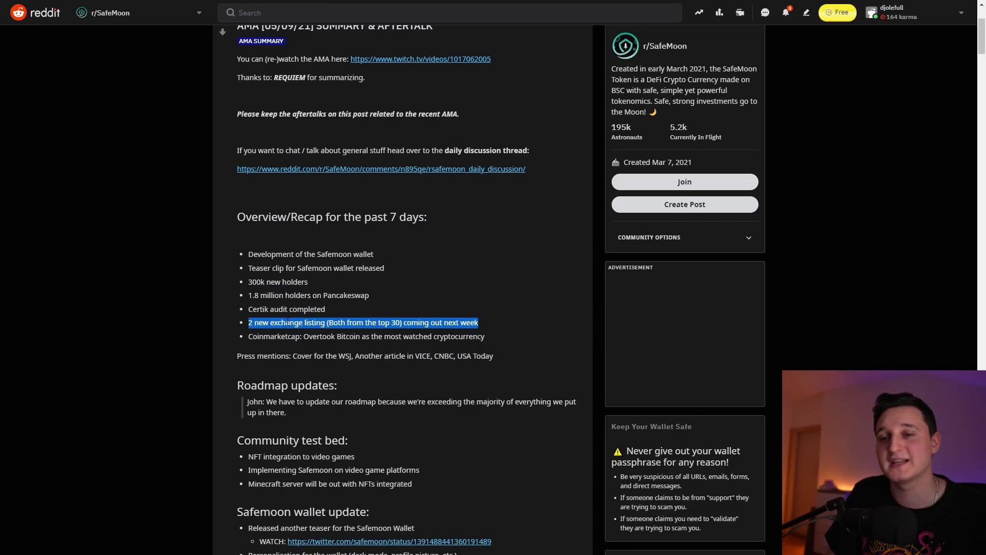
left_click(377, 320)
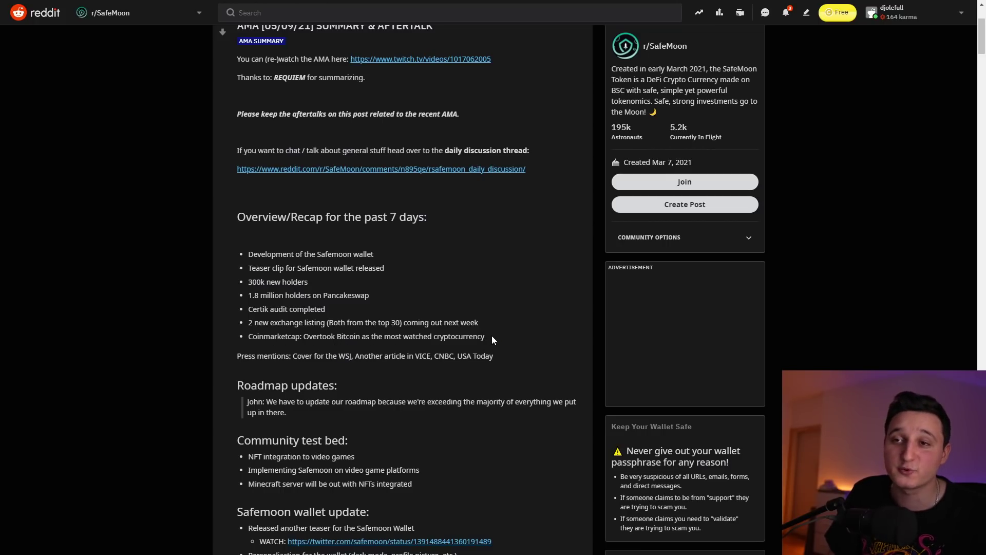
left_click_drag(493, 340, 287, 339)
left_click(287, 339)
scroll(513, 310, "down", 2)
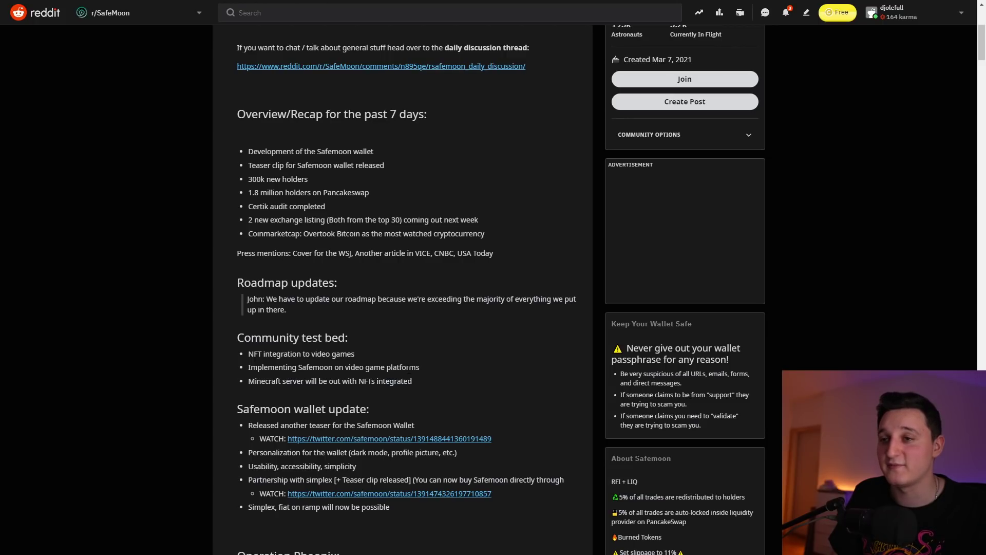
left_click_drag(421, 367, 259, 354)
left_click(374, 344)
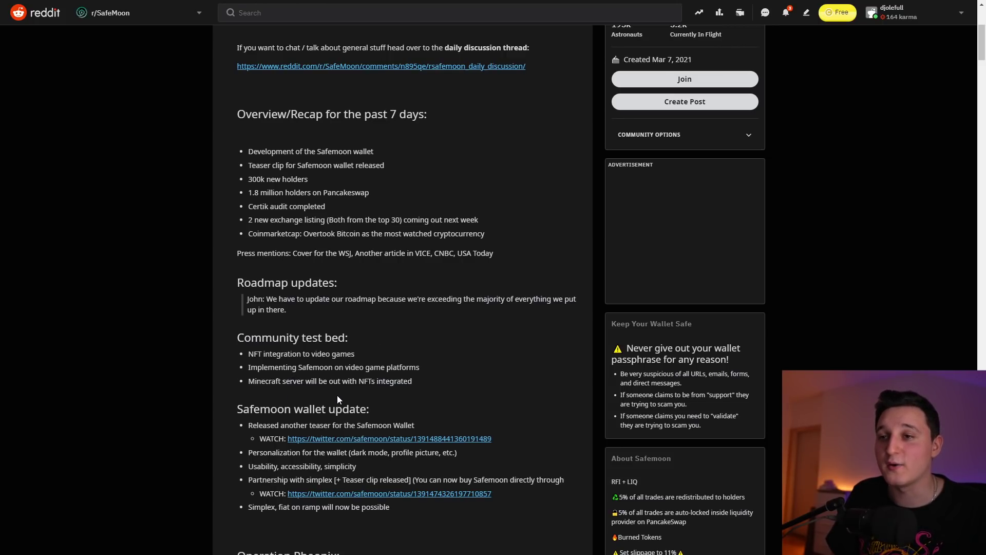
left_click_drag(418, 382, 260, 382)
left_click(284, 384)
left_click(412, 343)
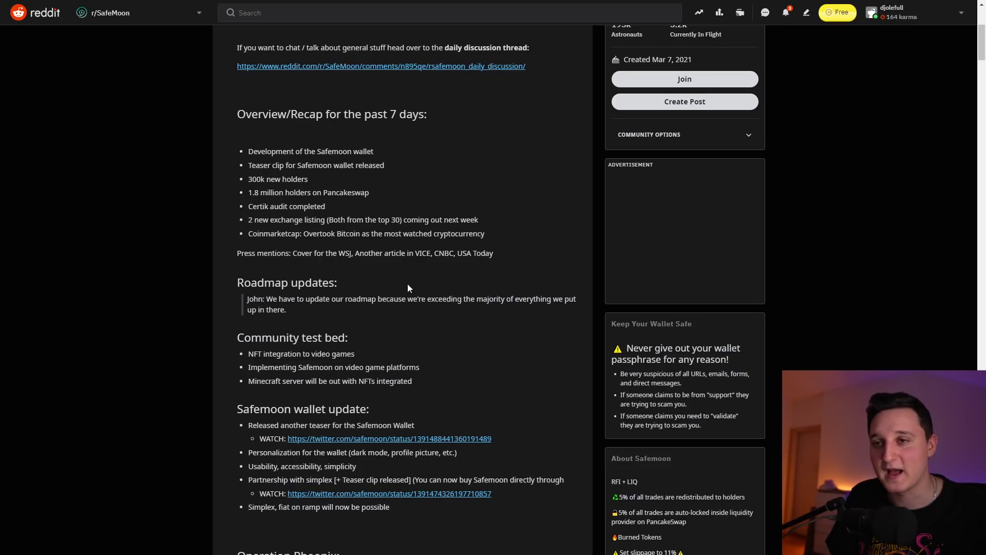
scroll(409, 283, "down", 2)
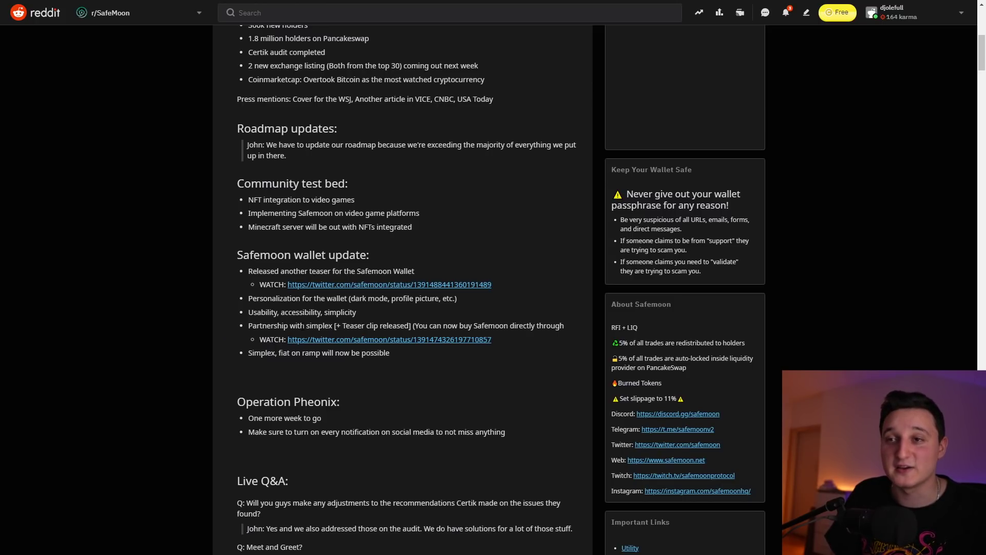
left_click_drag(299, 327, 509, 326)
left_click(553, 298)
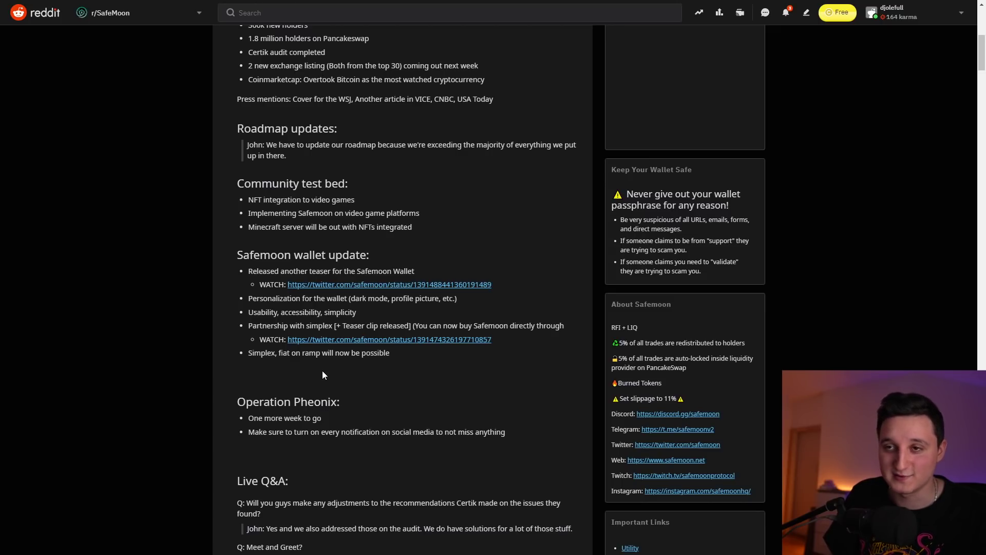
scroll(429, 354, "down", 2)
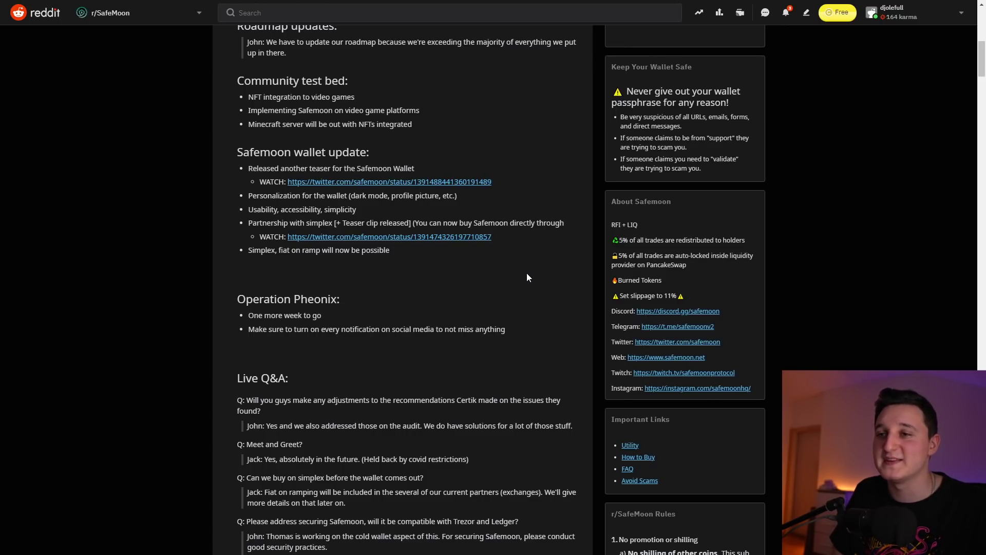
left_click_drag(341, 303, 253, 300)
left_click(337, 274)
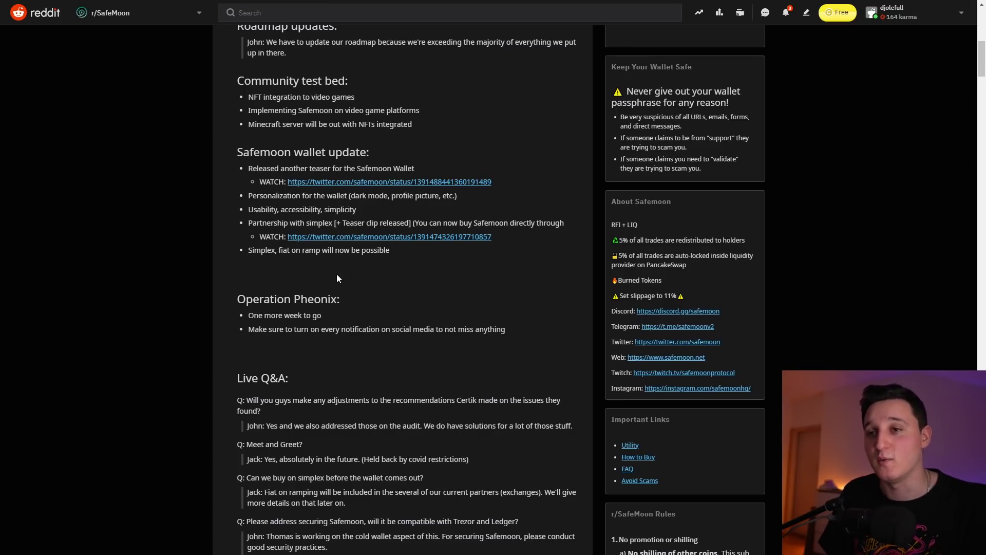
scroll(337, 274, "down", 2)
scroll(346, 261, "down", 3)
scroll(346, 262, "down", 4)
scroll(303, 235, "up", 7)
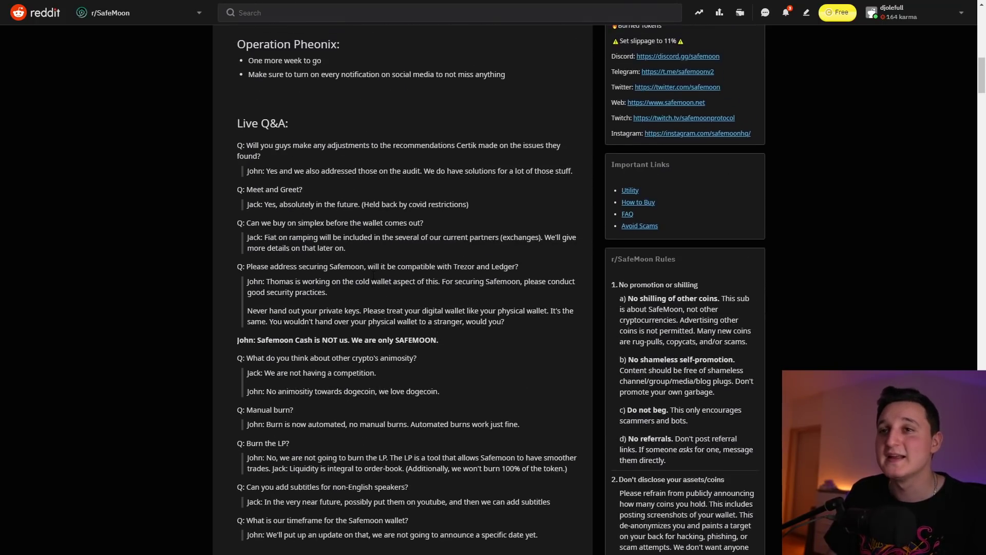
scroll(303, 235, "down", 7)
scroll(300, 242, "down", 4)
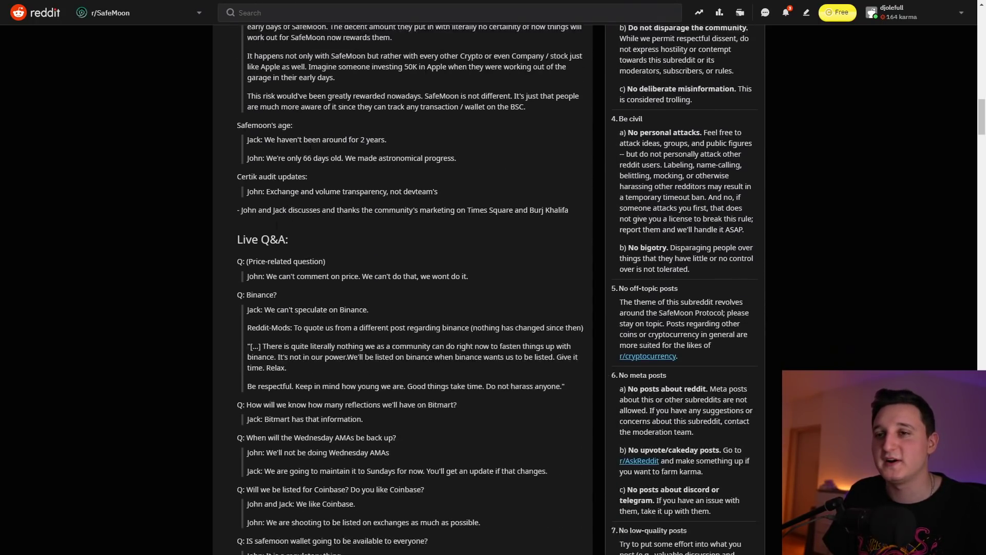
scroll(301, 242, "down", 4)
scroll(364, 265, "down", 1)
scroll(427, 256, "down", 2)
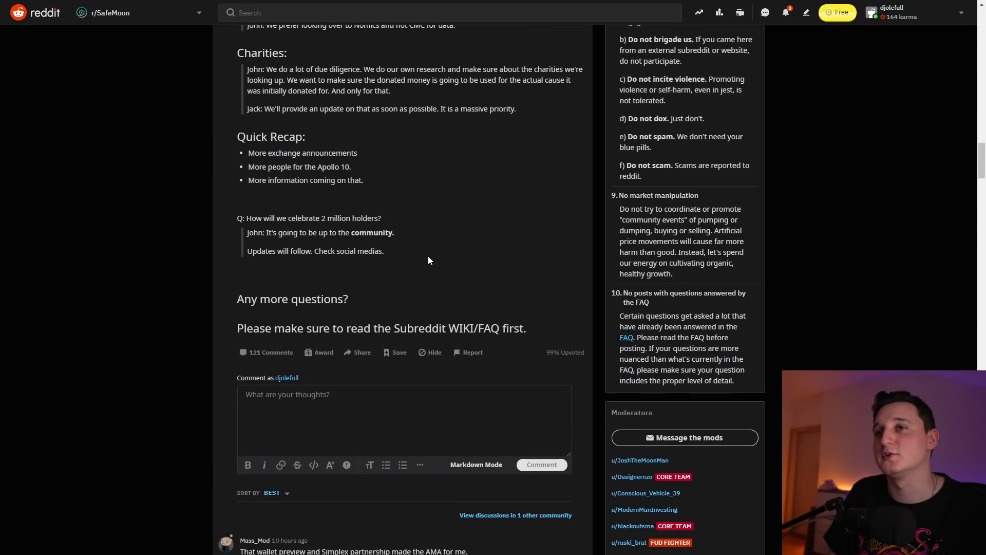
scroll(427, 256, "up", 1)
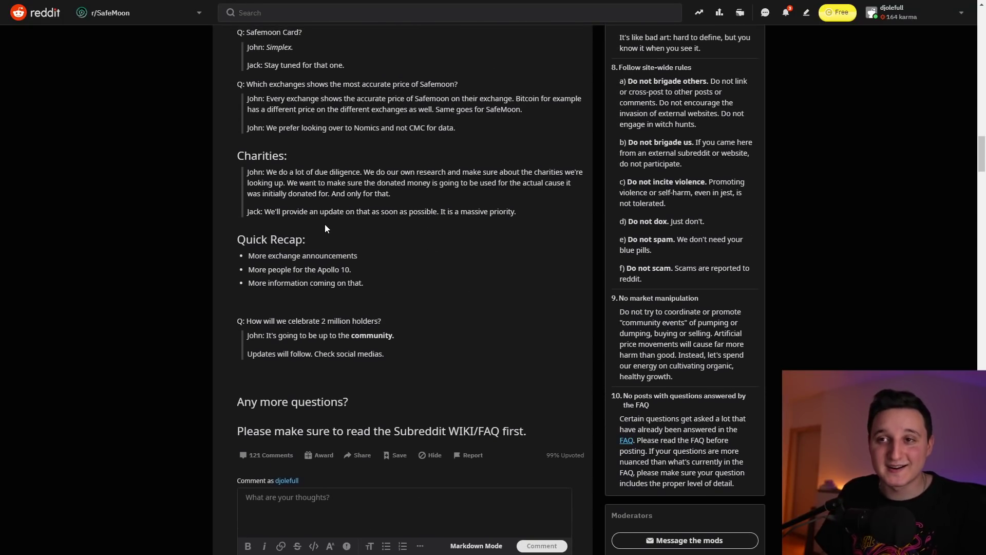
scroll(343, 223, "down", 3)
scroll(370, 228, "down", 3)
scroll(390, 233, "up", 6)
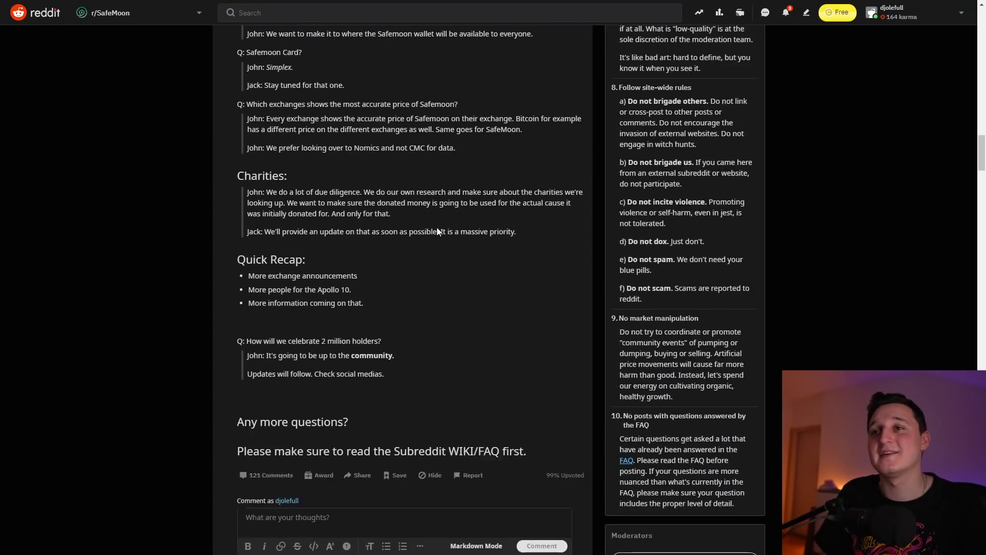
scroll(437, 228, "up", 1)
scroll(447, 231, "up", 4)
scroll(469, 235, "up", 2)
scroll(469, 231, "up", 1)
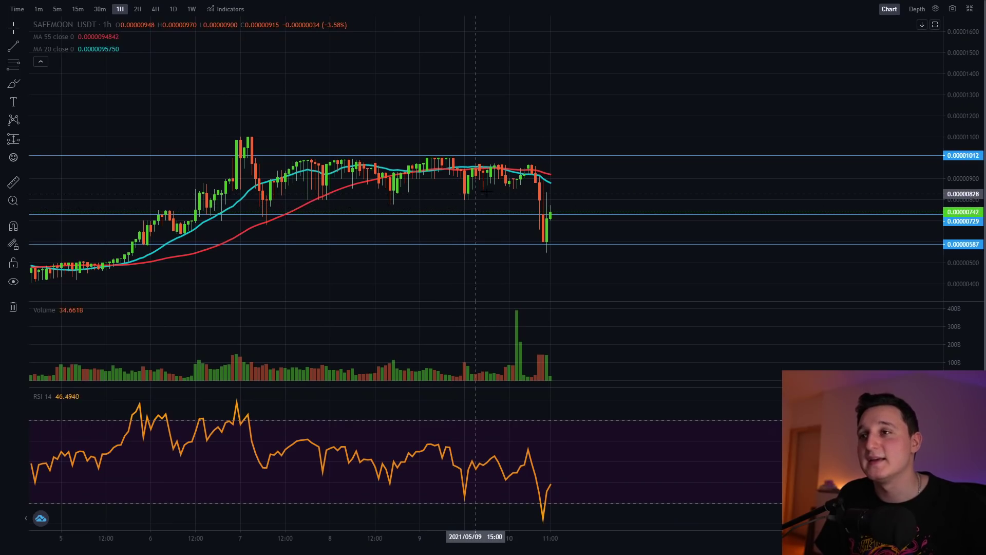
Pan across recent hourly SafeMoon history, then switch to 4-hour candles
mouse_move(506, 221)
left_mouse_down()
mouse_move(231, 224)
mouse_move(489, 242)
left_mouse_up()
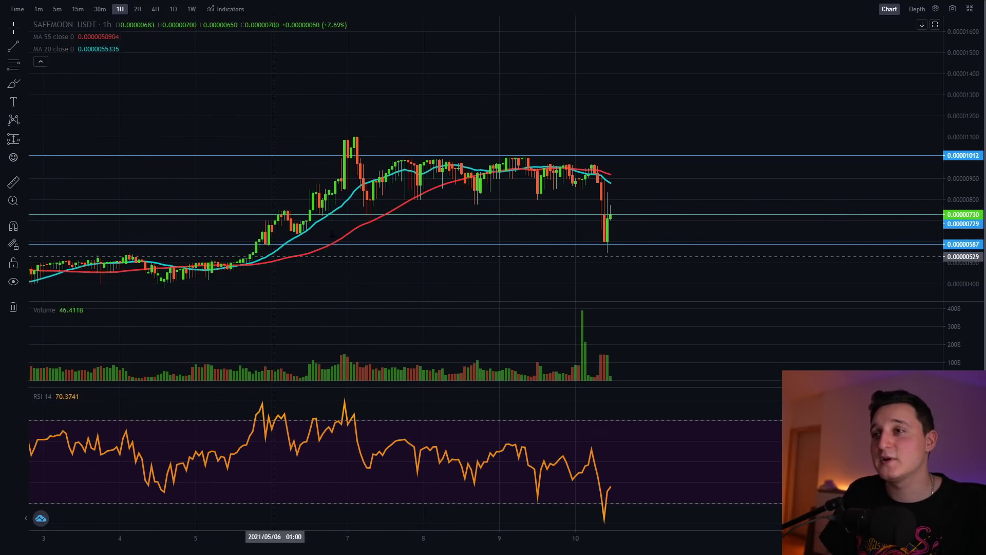
scroll(625, 221, "down", 3)
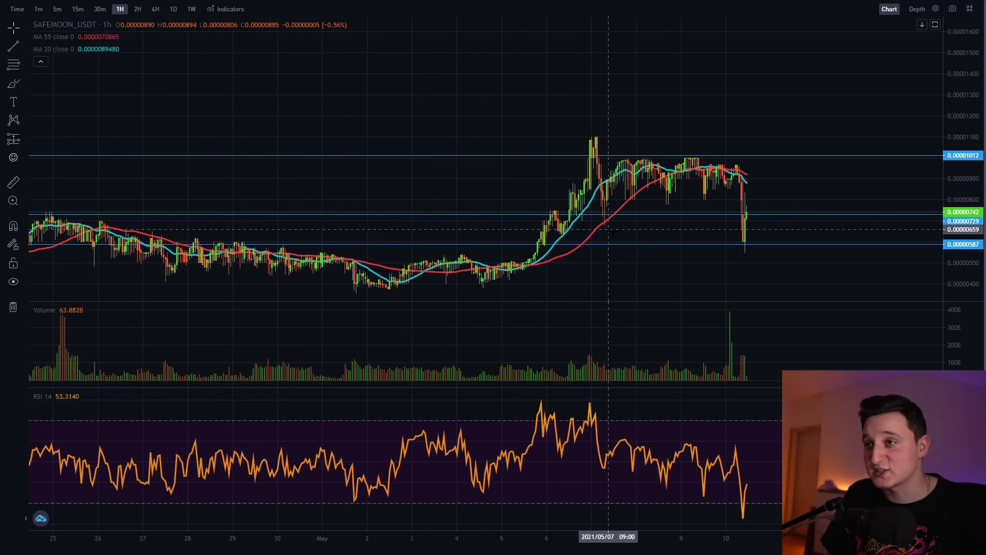
scroll(522, 249, "up", 5)
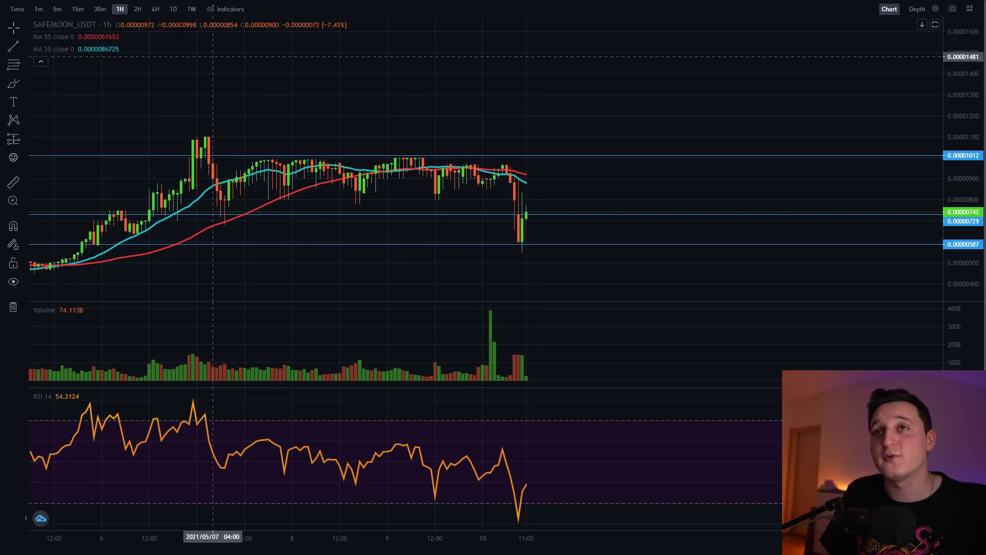
left_click(155, 9)
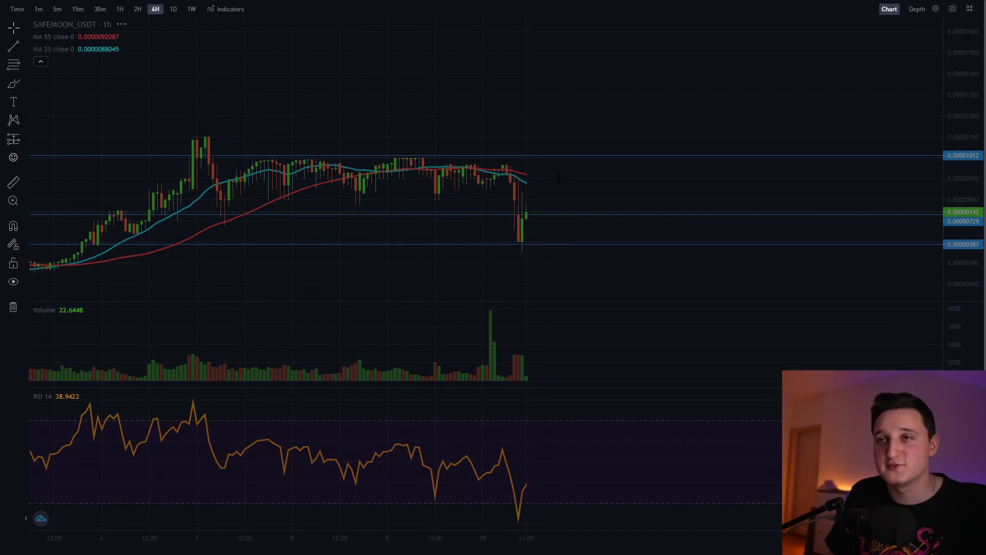
scroll(518, 211, "up", 3)
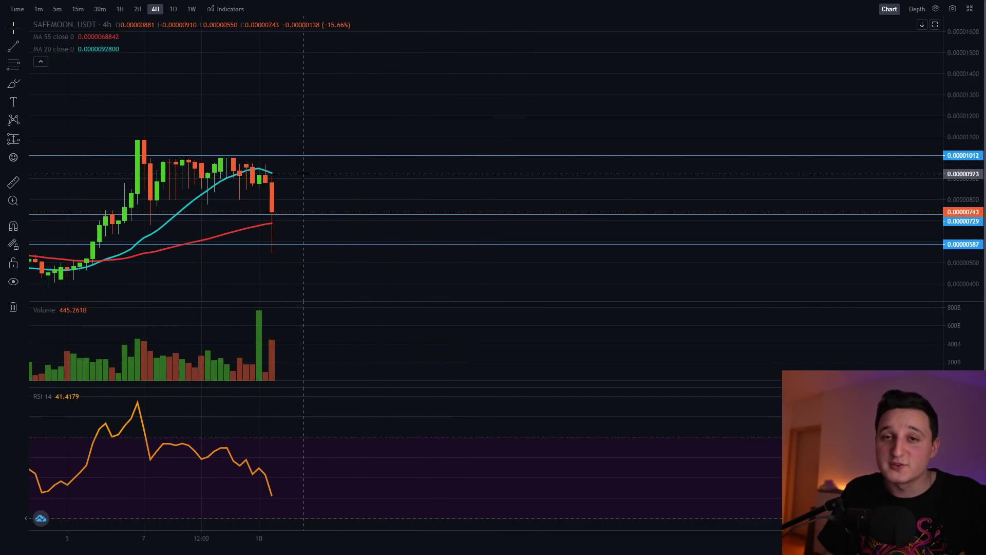
View SafeMoon on daily candles with a compressed price scale, then return to 4H
left_click(173, 9)
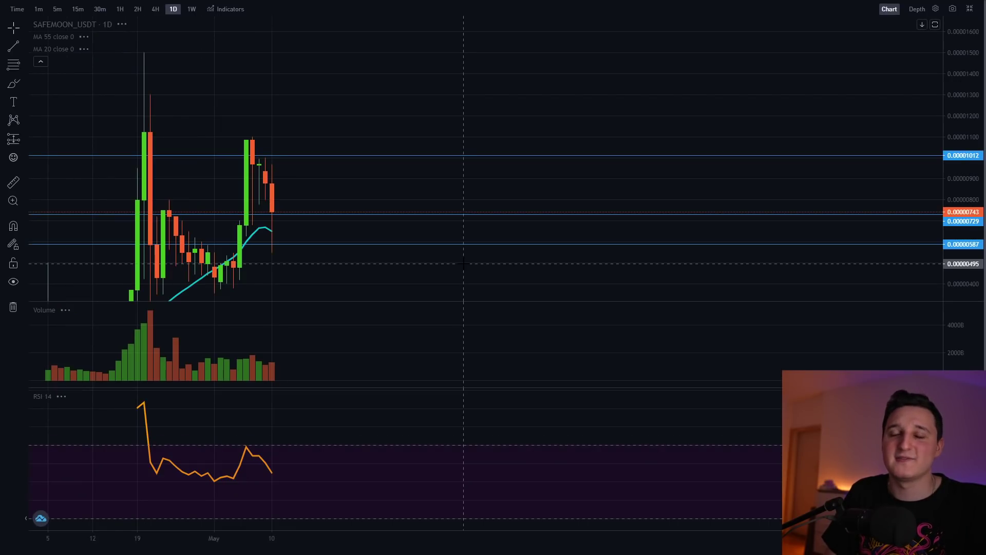
scroll(430, 269, "down", 2)
scroll(429, 269, "down", 3)
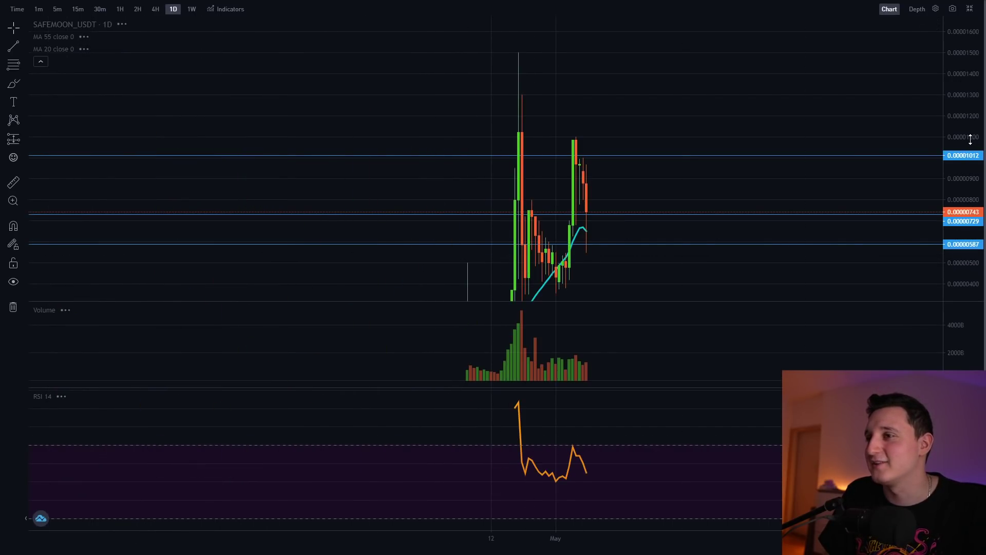
mouse_move(971, 139)
left_mouse_down()
mouse_move(949, 270)
mouse_move(951, 200)
left_mouse_up()
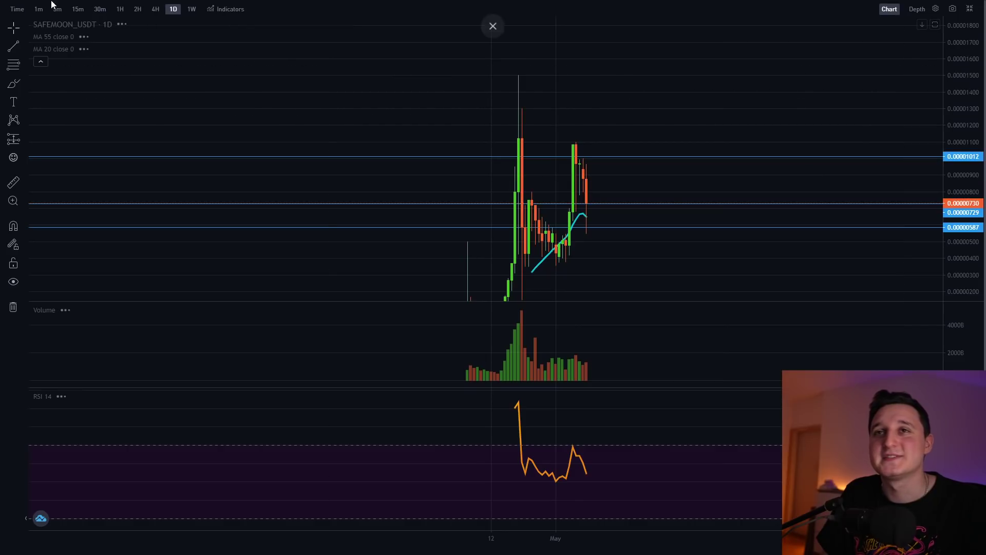
left_click(155, 10)
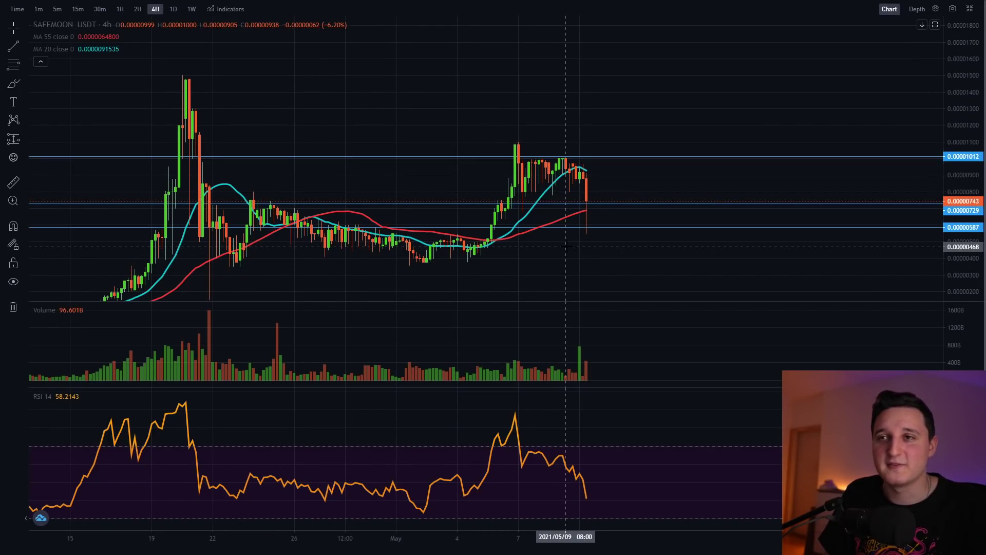
Measure the May rally's percentage rise, go back to 1-hour candles, and switch to Reddit
mouse_move(566, 248)
left_mouse_down()
mouse_move(455, 182)
mouse_move(360, 208)
left_mouse_up()
scroll(360, 207, "up", 2)
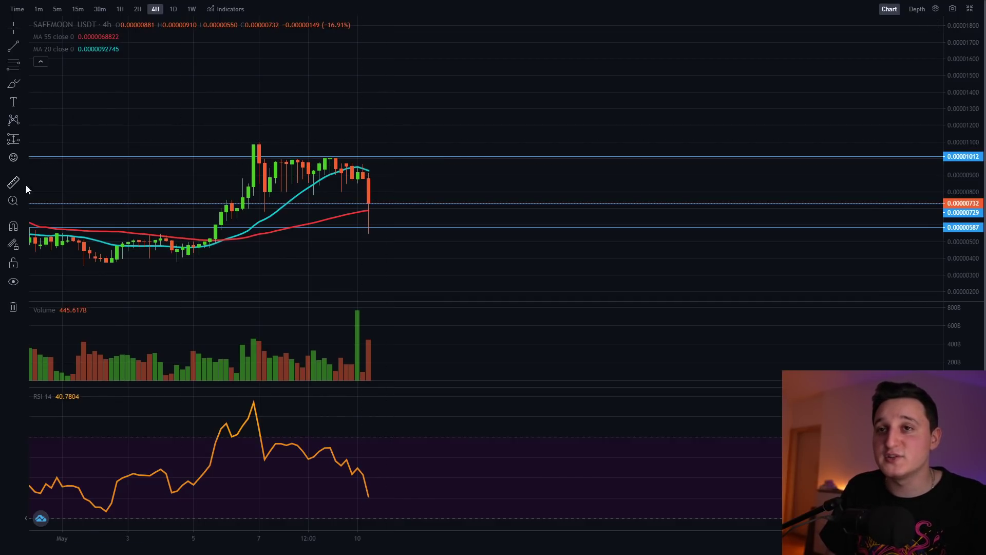
left_click(210, 240, "shift")
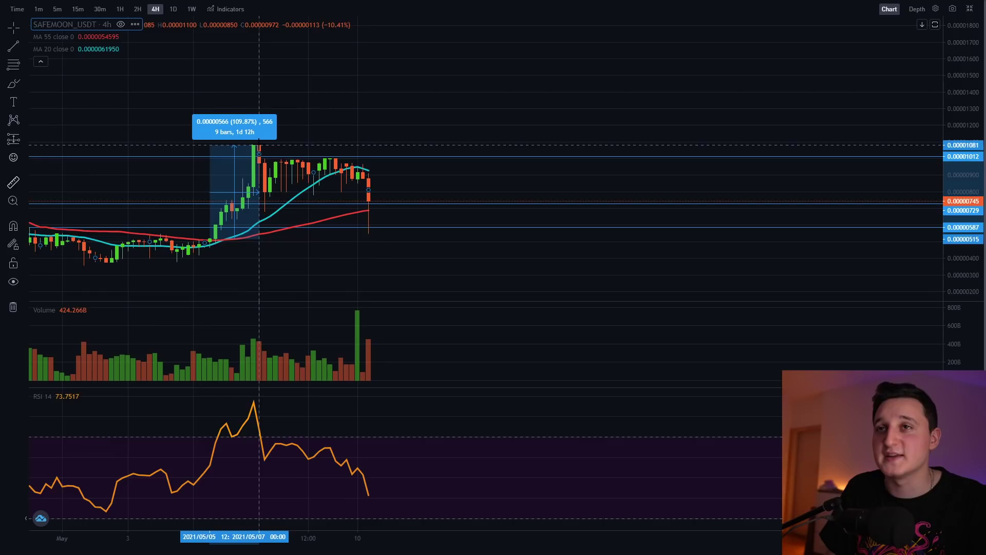
left_click(260, 160)
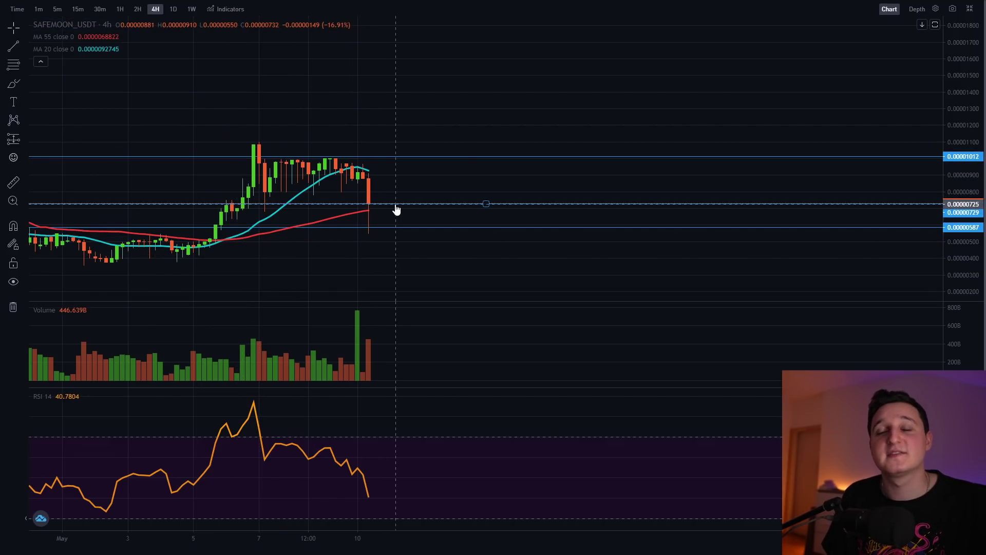
left_click(119, 9)
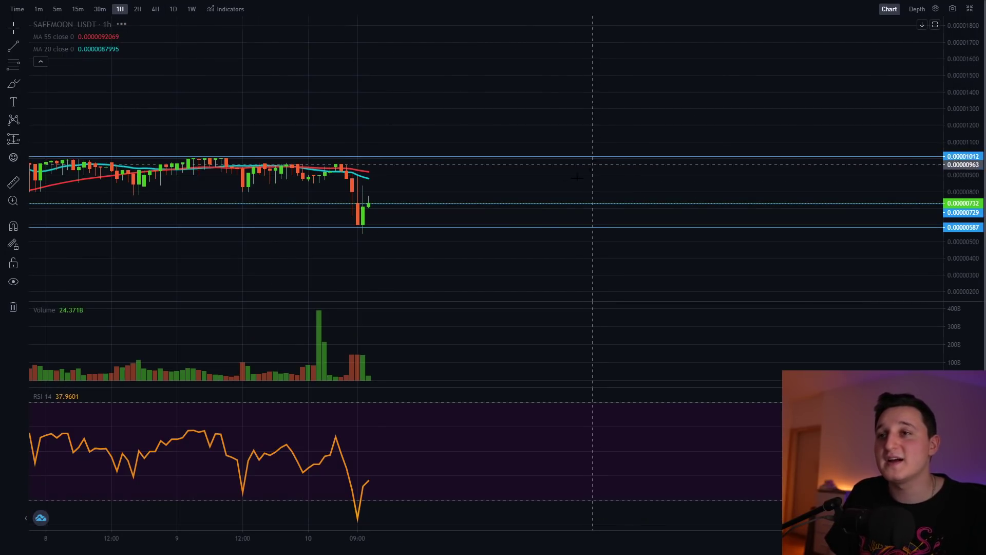
scroll(443, 192, "down", 3)
scroll(718, 239, "down", 2)
scroll(718, 239, "down", 2)
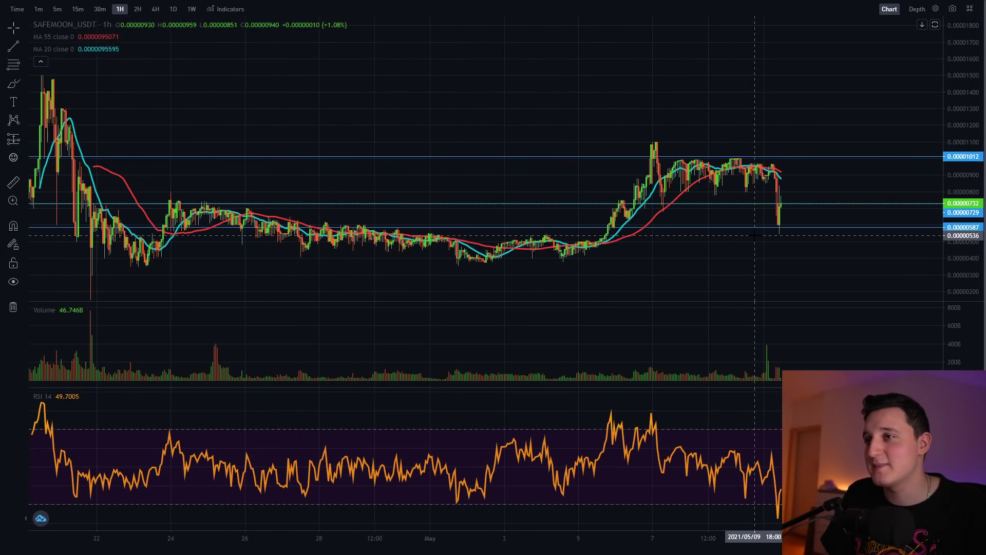
scroll(696, 234, "up", 4)
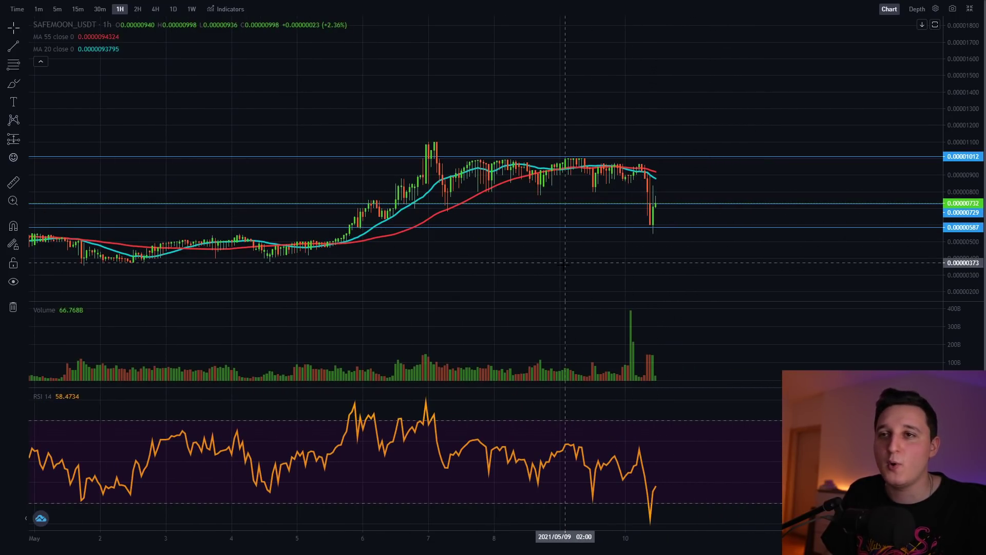
scroll(658, 270, "down", 2)
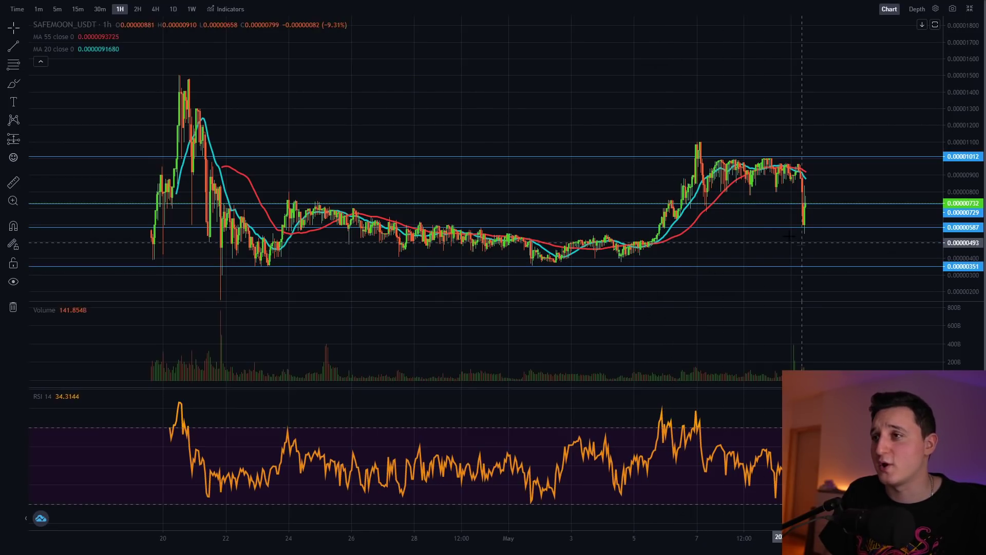
scroll(673, 266, "up", 2)
scroll(670, 215, "up", 2)
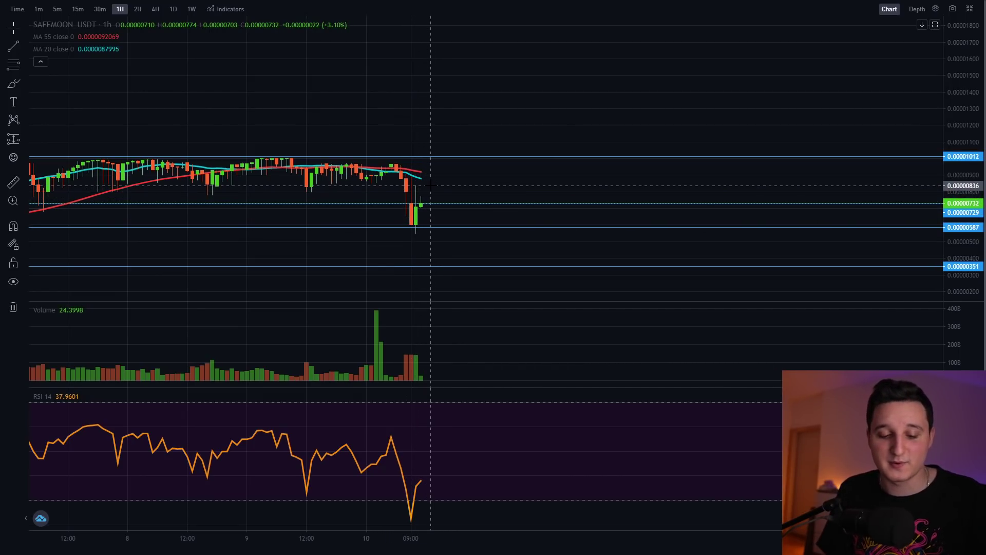
key("ctrl+Tab")
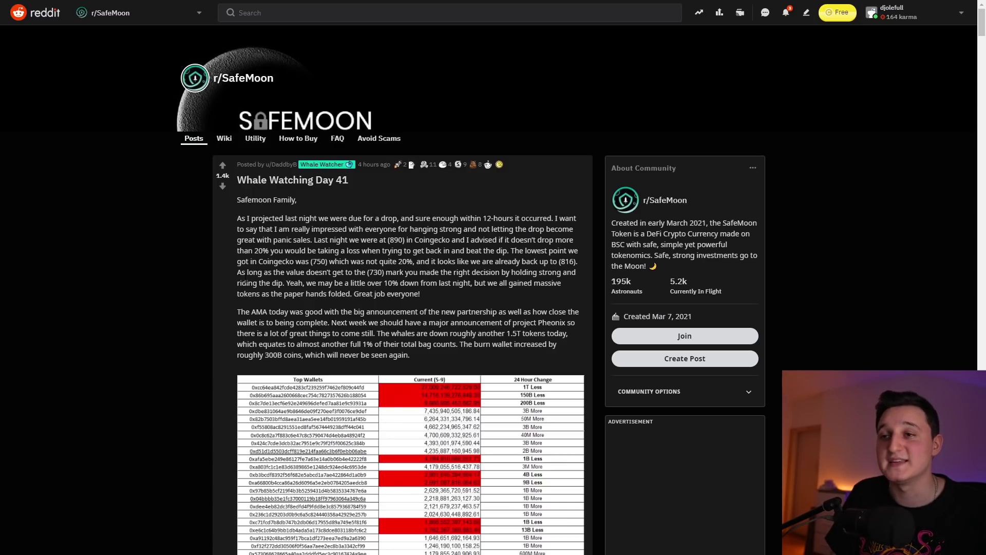
scroll(316, 295, "down", 6)
scroll(223, 301, "down", 3)
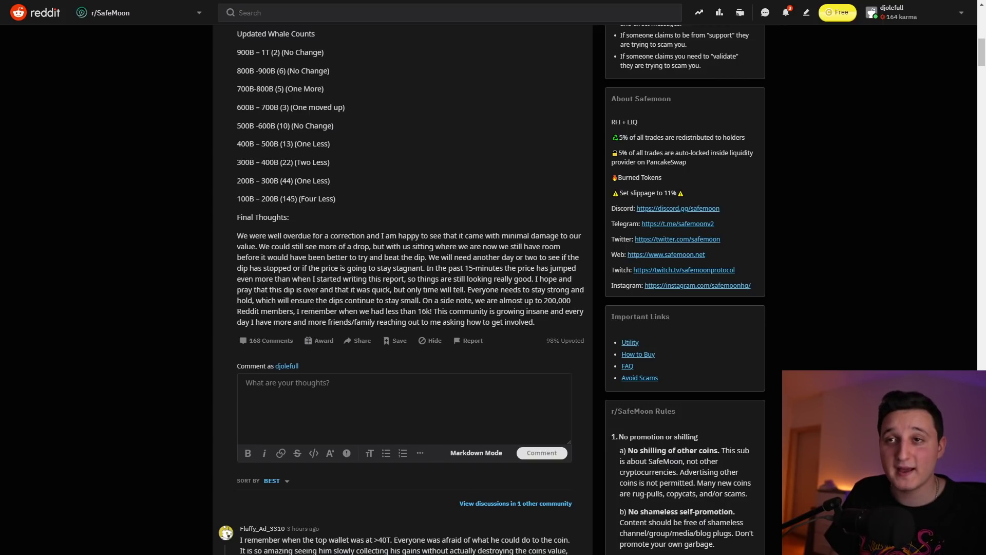
left_click_drag(270, 248, 302, 221)
left_click(402, 222)
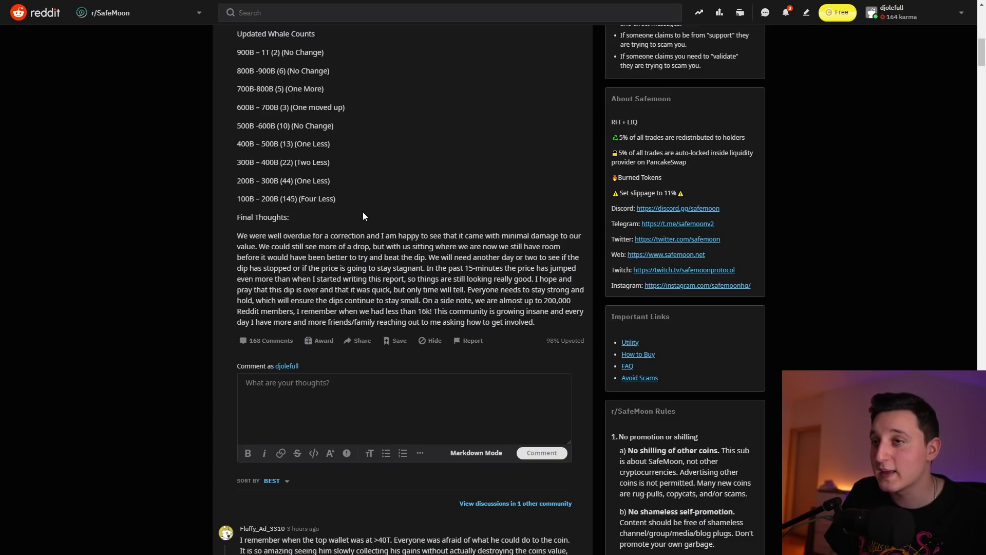
left_click_drag(514, 323, 343, 290)
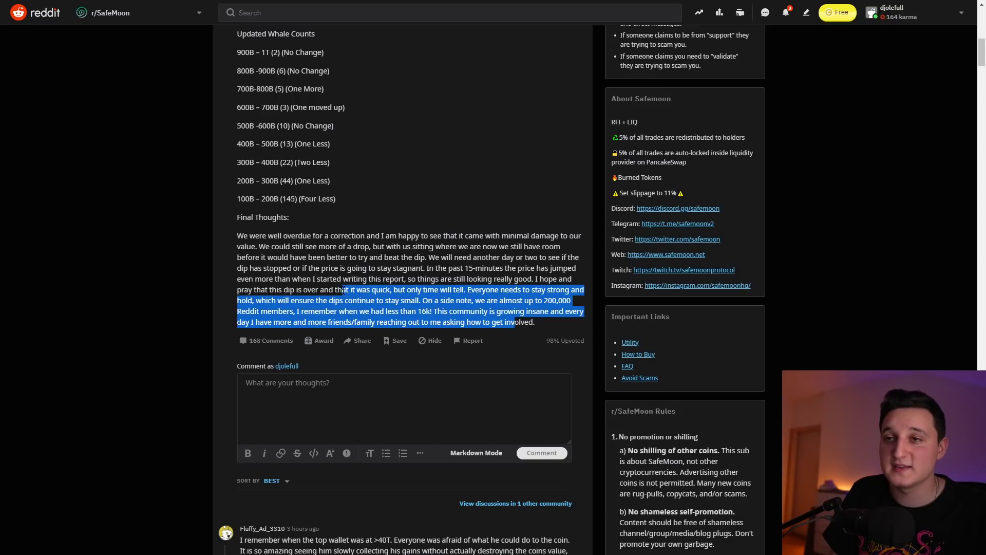
left_click(514, 322)
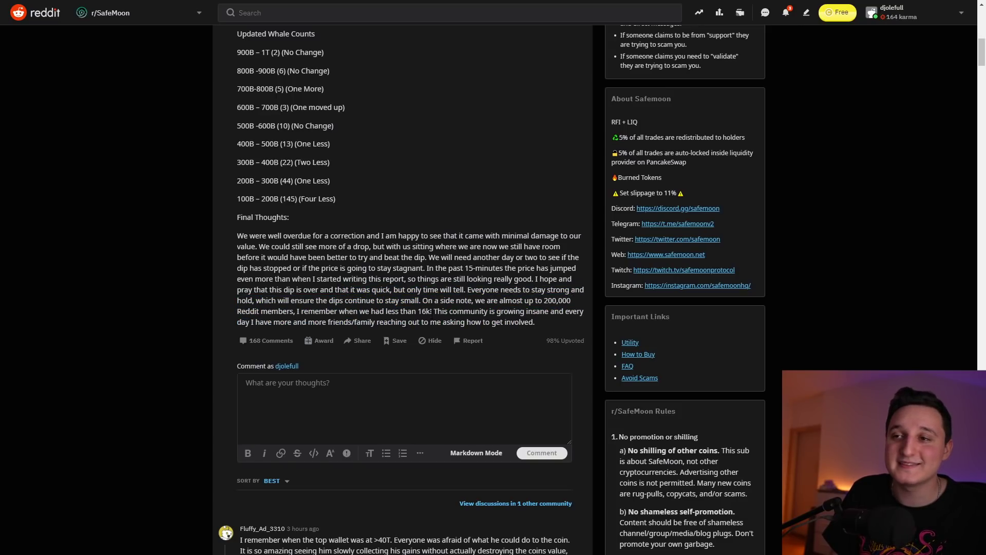
left_click_drag(429, 311, 245, 312)
left_click(245, 311)
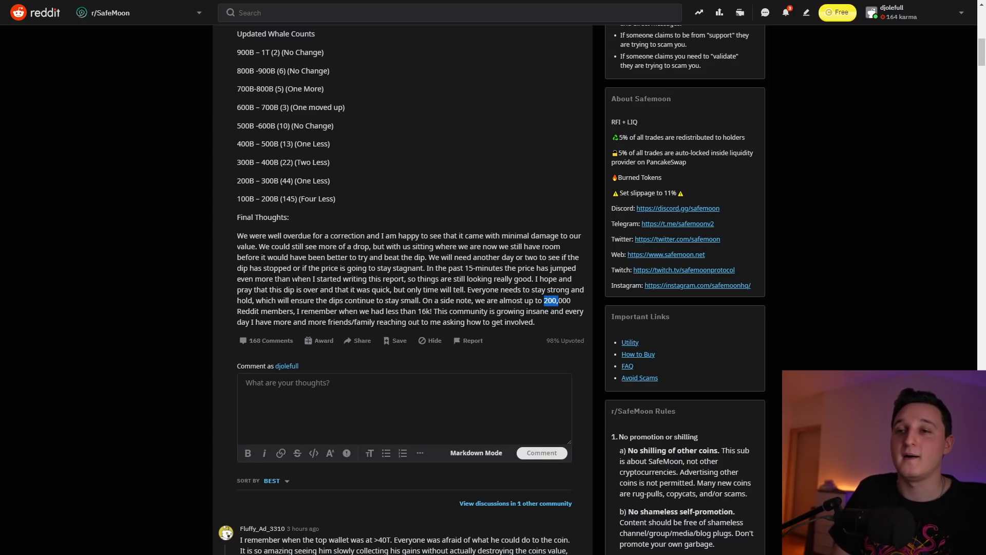
scroll(416, 151, "up", 3)
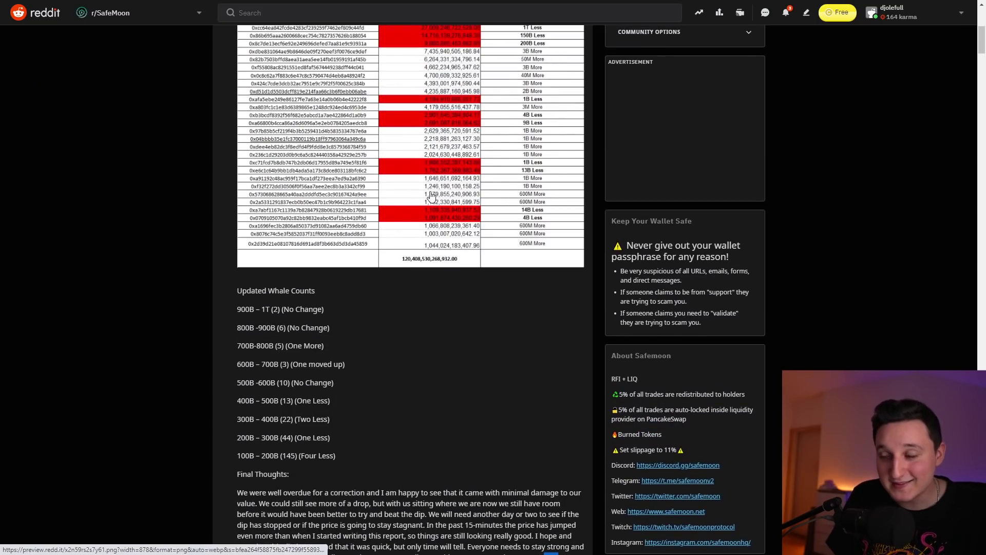
scroll(383, 202, "down", 1)
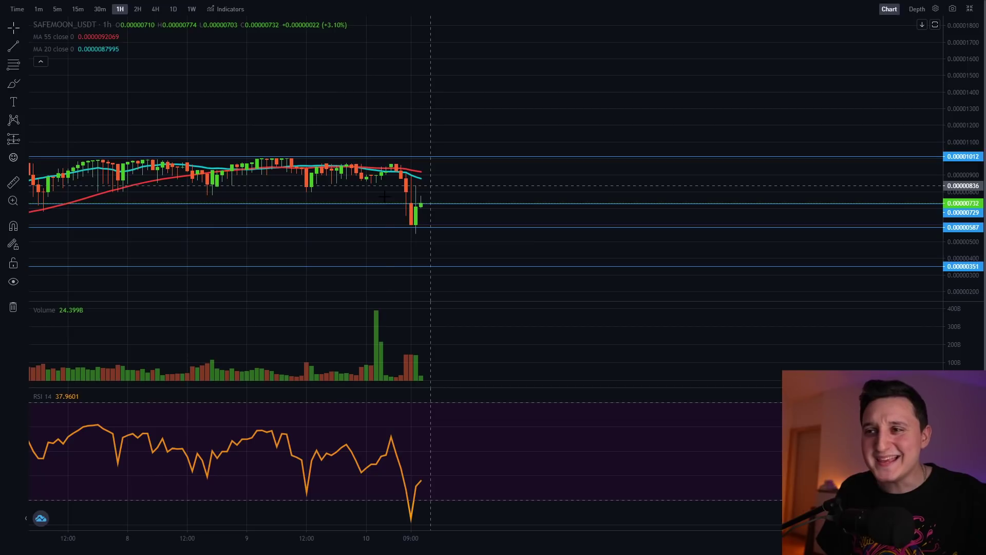
scroll(366, 191, "down", 5)
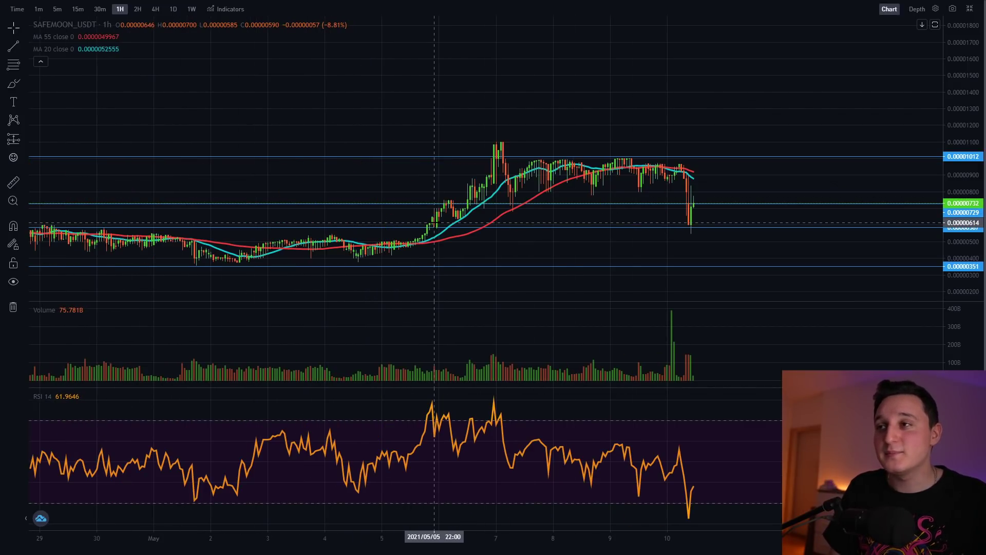
scroll(400, 200, "up", 5)
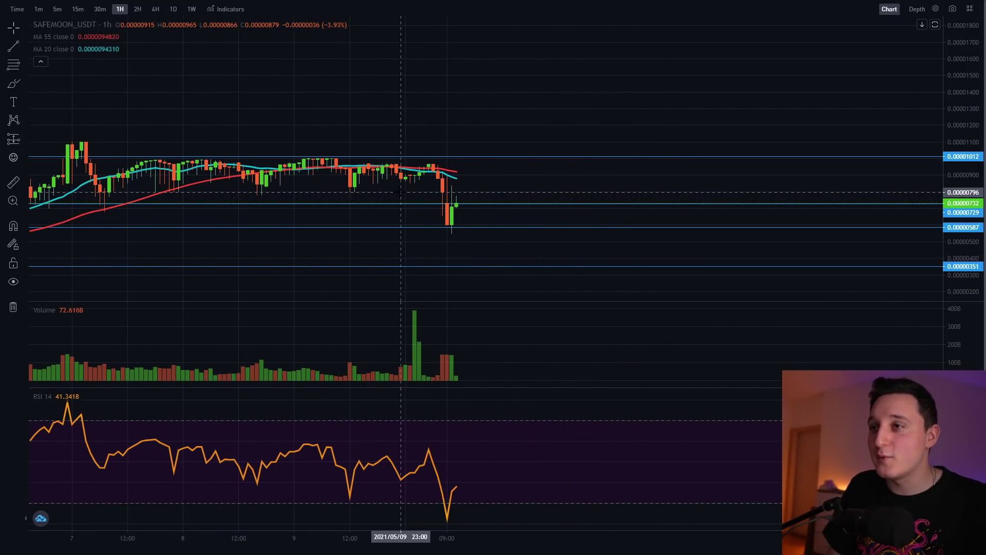
scroll(332, 216, "down", 4)
scroll(331, 216, "down", 3)
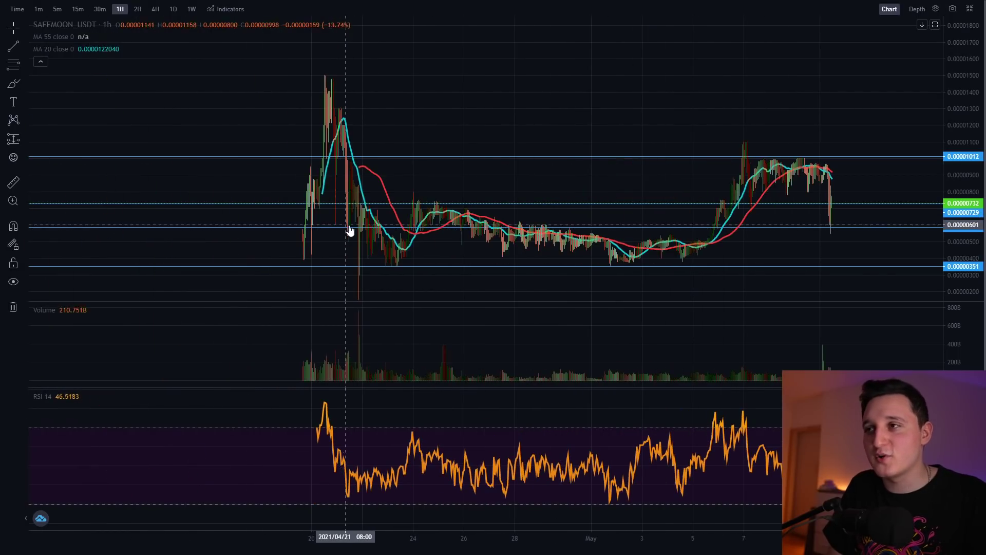
scroll(349, 230, "up", 5)
scroll(361, 229, "up", 3)
scroll(375, 220, "up", 2)
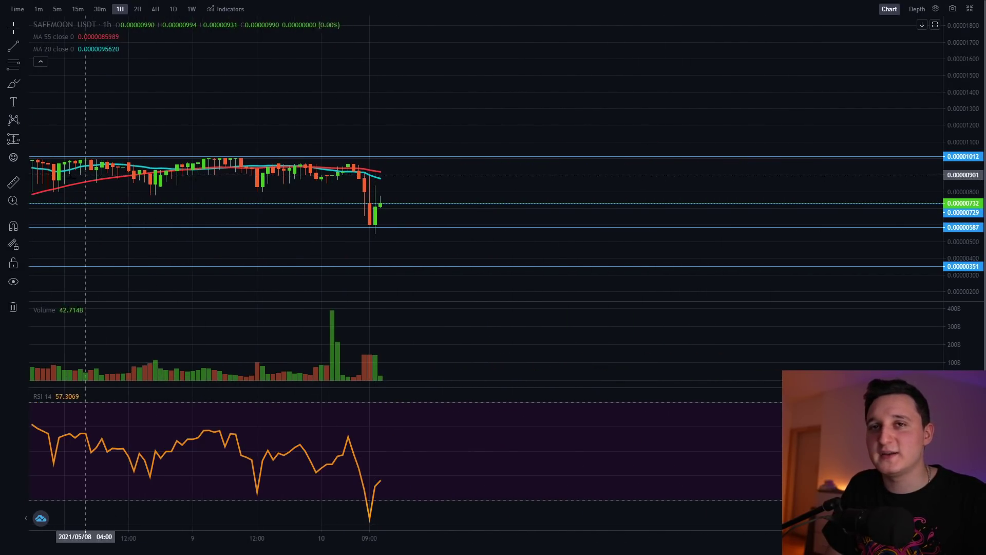
Measure the recent SafeMoon price drop on the hourly chart, then dismiss the measurement
left_click(354, 165, "shift")
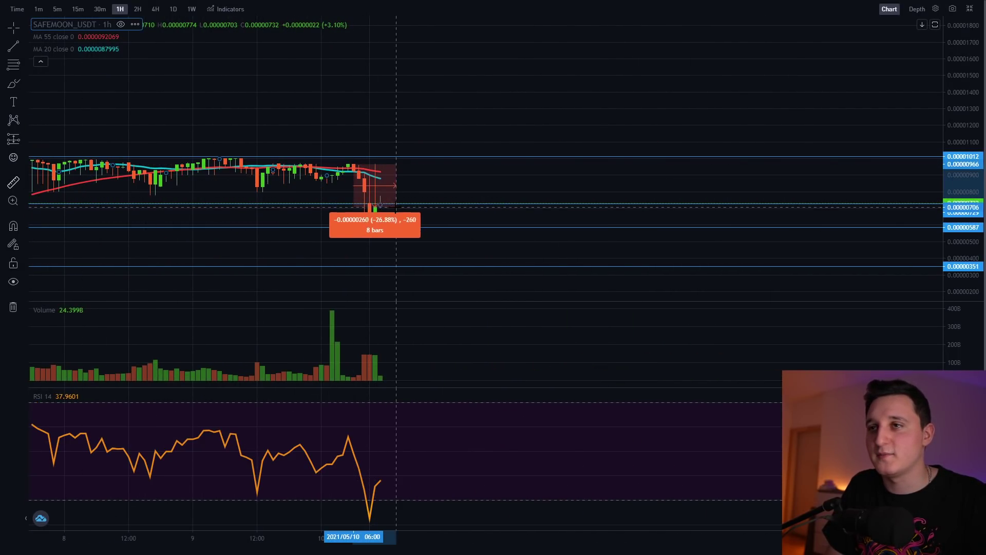
left_click(382, 204)
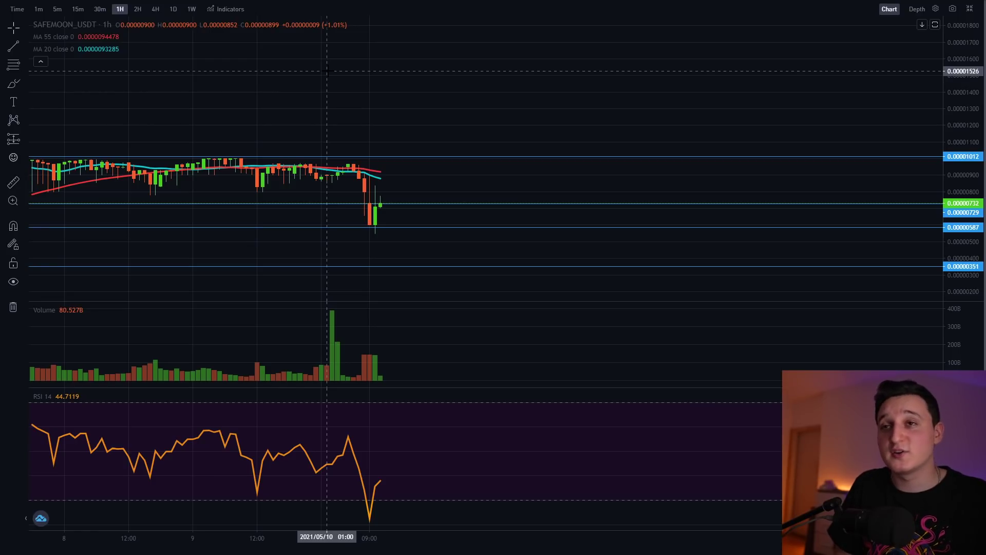
scroll(338, 67, "down", 3)
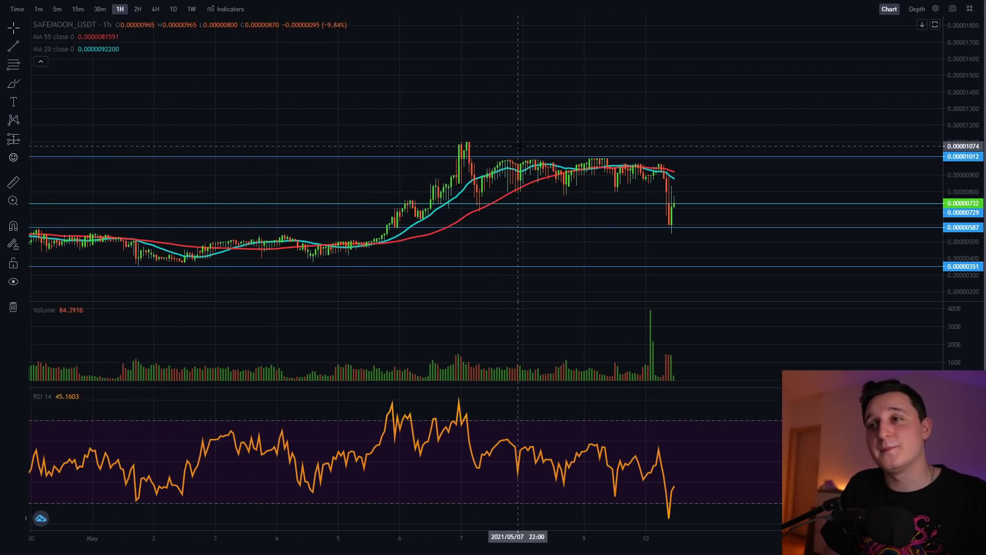
scroll(498, 176, "up", 3)
scroll(499, 176, "up", 2)
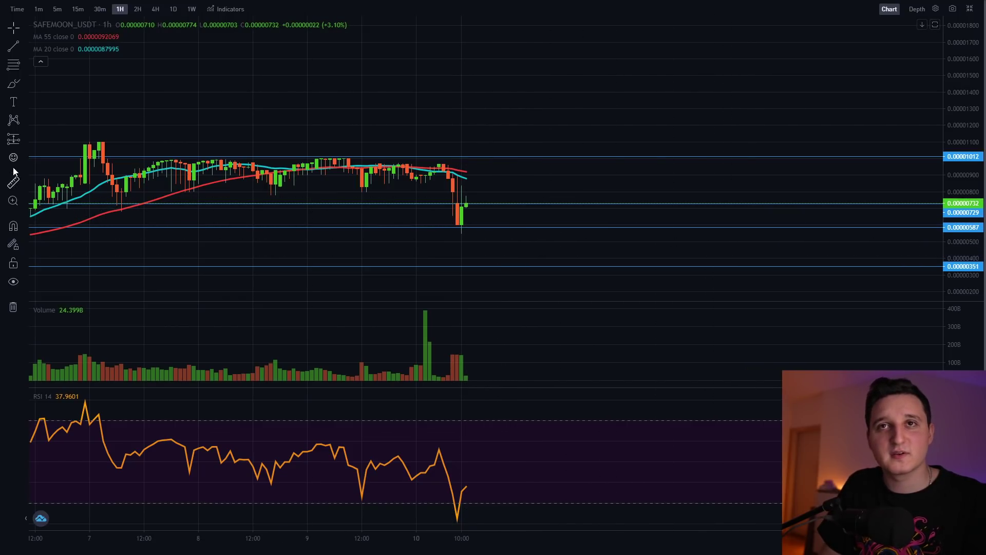
Place Price Label annotations near the current price and at the lower 0.00000580 line
left_click(12, 103)
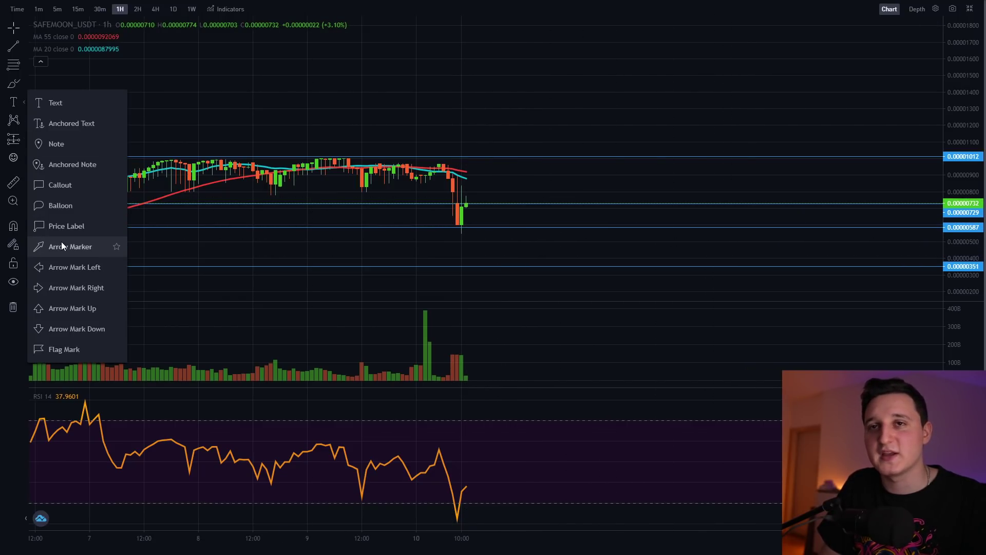
left_click(67, 227)
left_click(485, 204)
left_click(12, 104)
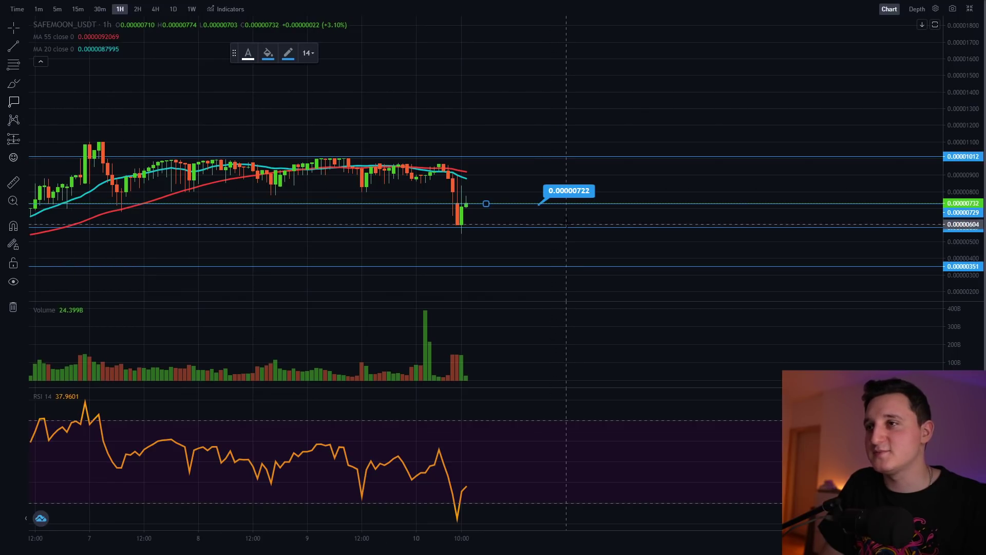
left_click_drag(485, 227, 544, 226)
left_click(543, 226)
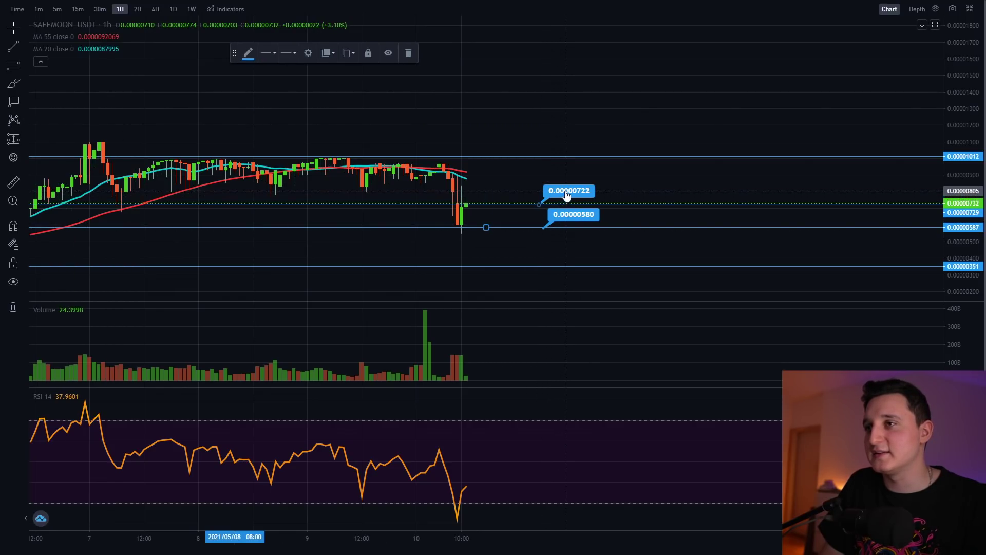
Set the upper label to 0.00000734, stretch the price axis, and switch to 4-hour candles
left_click_drag(567, 194, 567, 192)
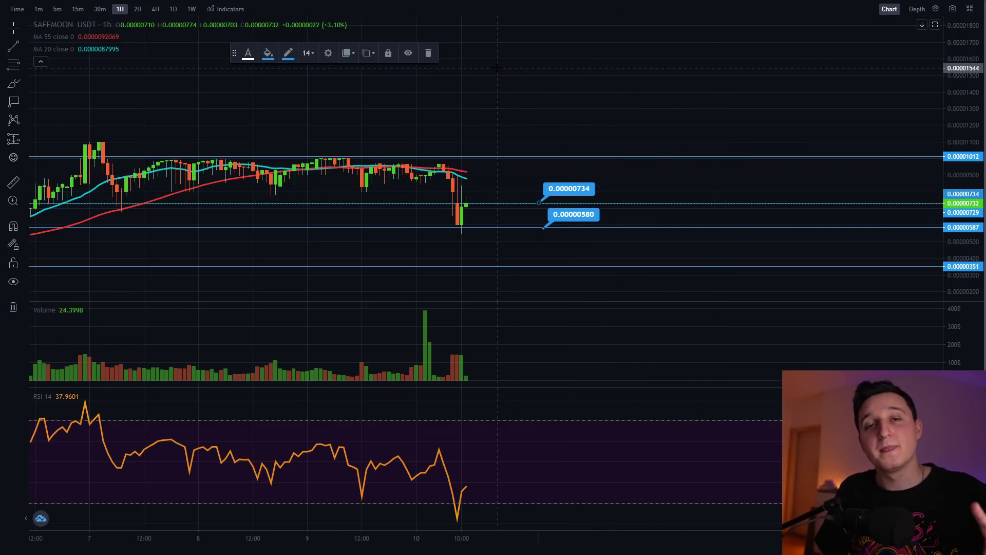
scroll(486, 124, "down", 2)
scroll(467, 187, "down", 3)
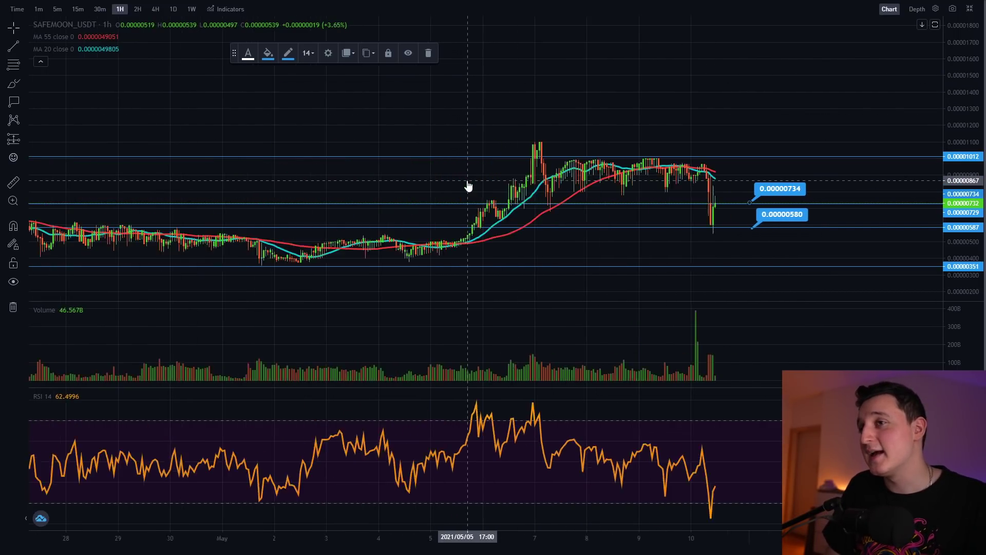
scroll(468, 188, "up", 1)
scroll(505, 180, "up", 4)
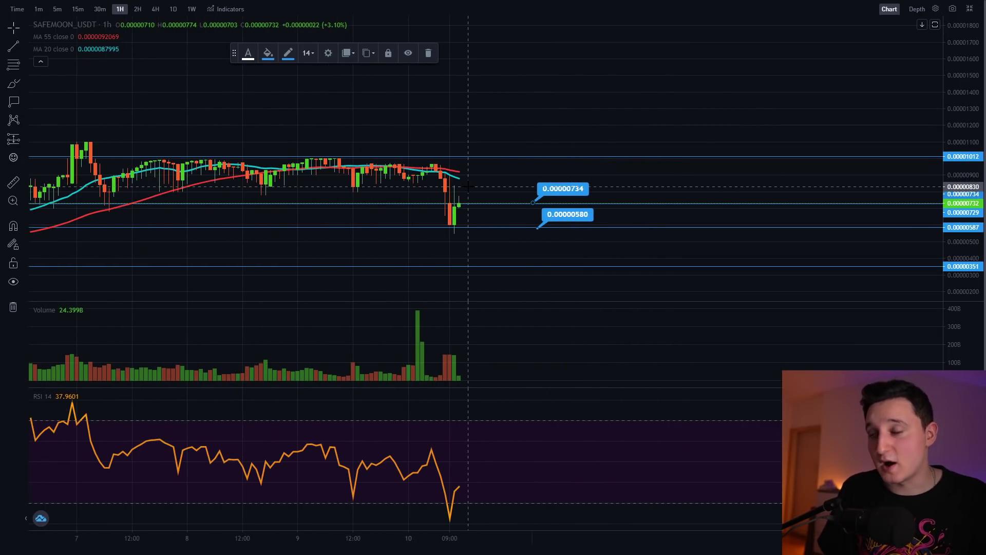
scroll(607, 202, "down", 2)
scroll(607, 203, "down", 2)
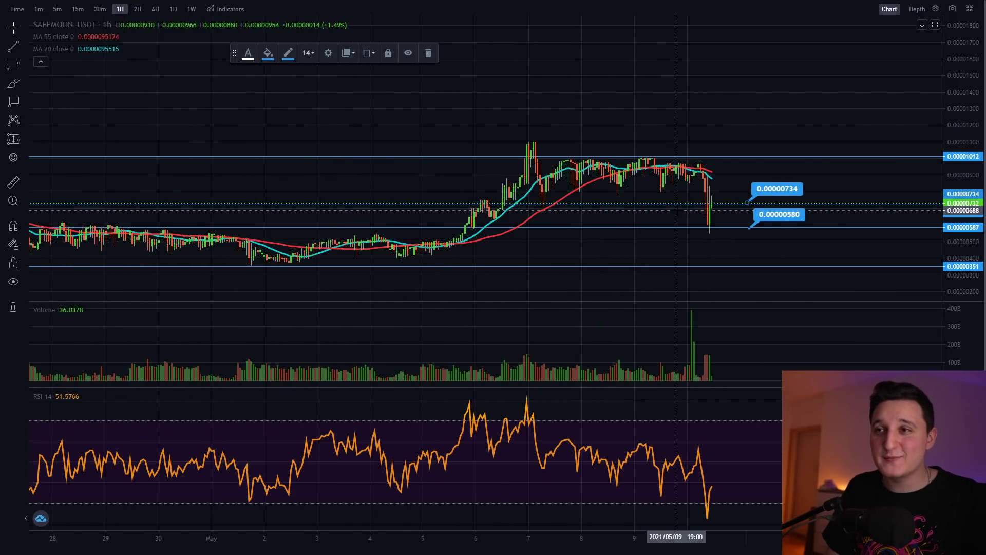
scroll(652, 216, "up", 2)
scroll(527, 223, "up", 2)
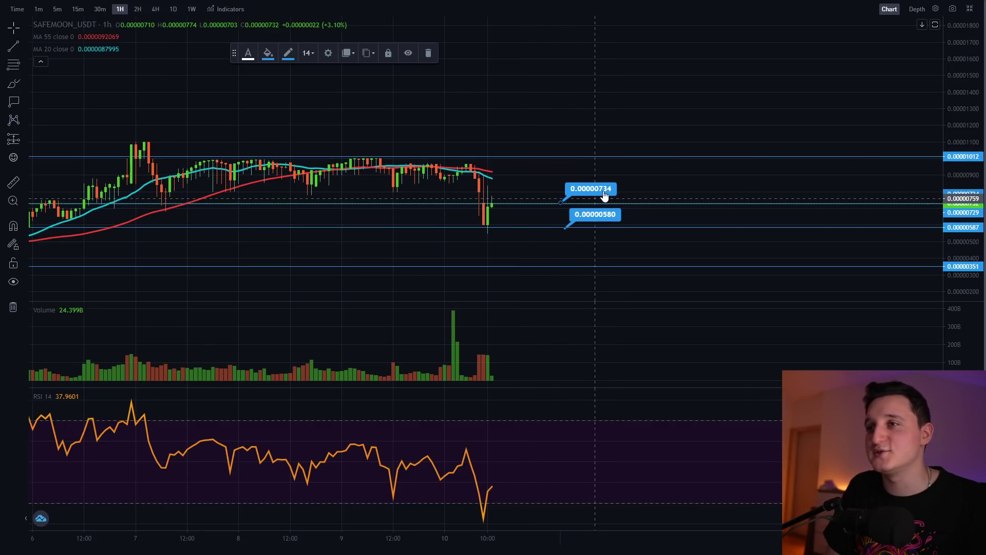
scroll(568, 113, "down", 3)
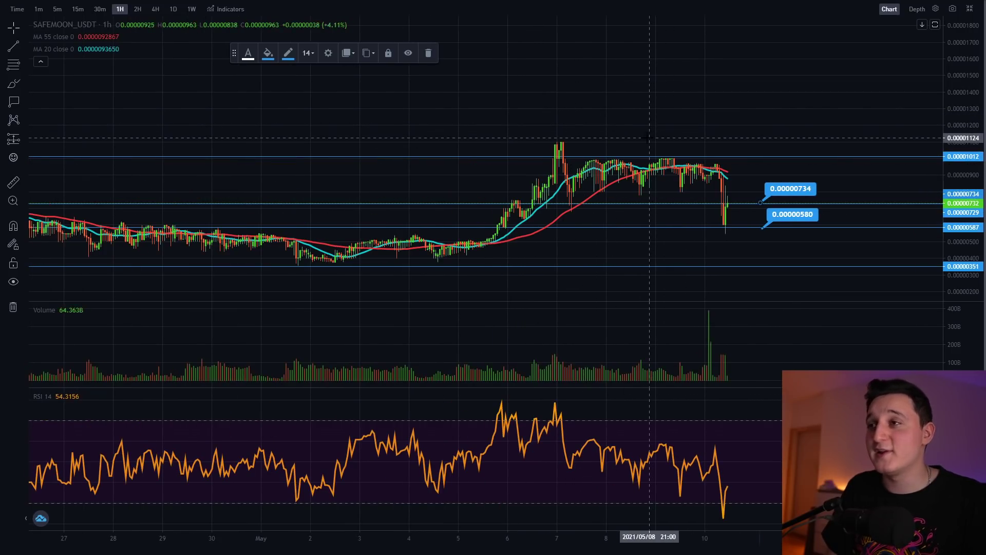
scroll(568, 113, "up", 2)
scroll(577, 136, "up", 3)
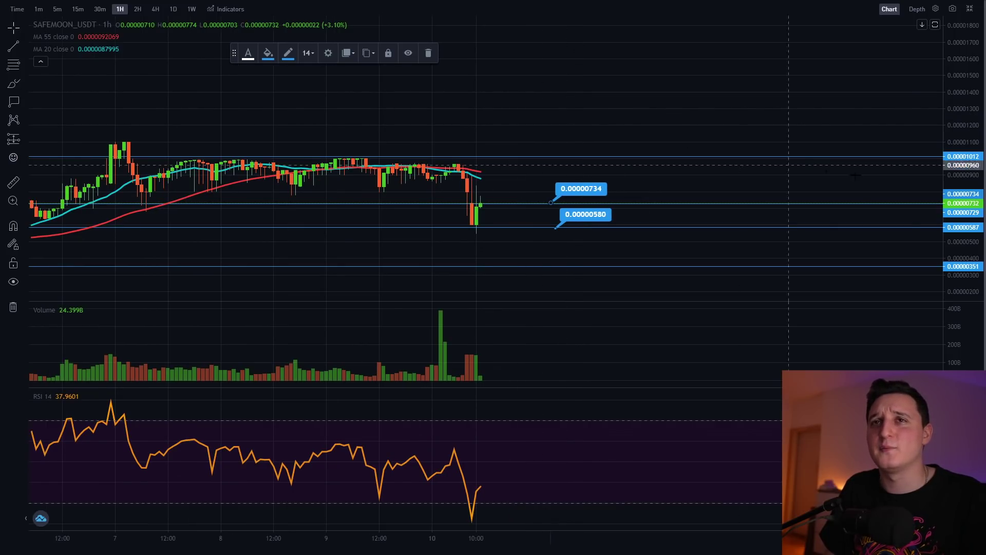
left_click_drag(969, 137, 969, 107)
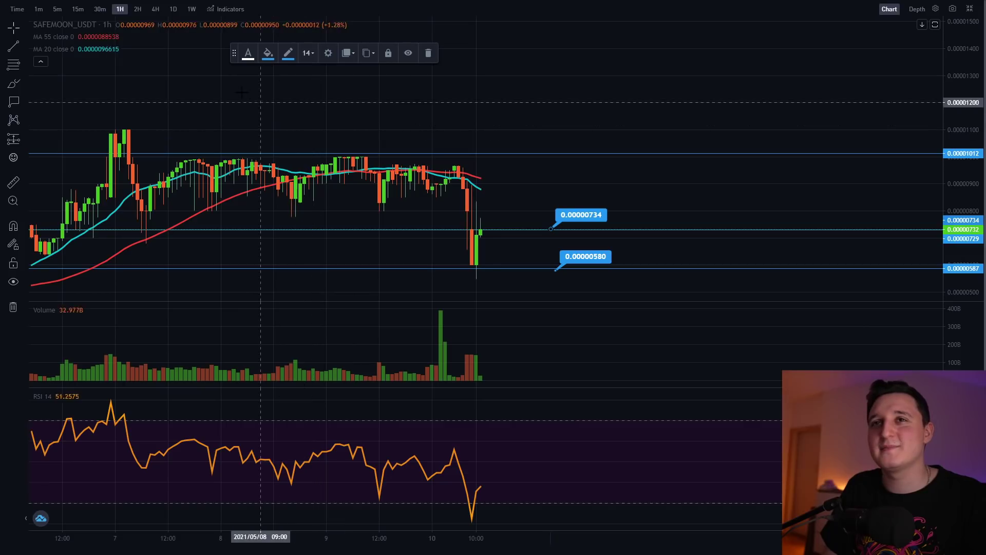
left_click(156, 9)
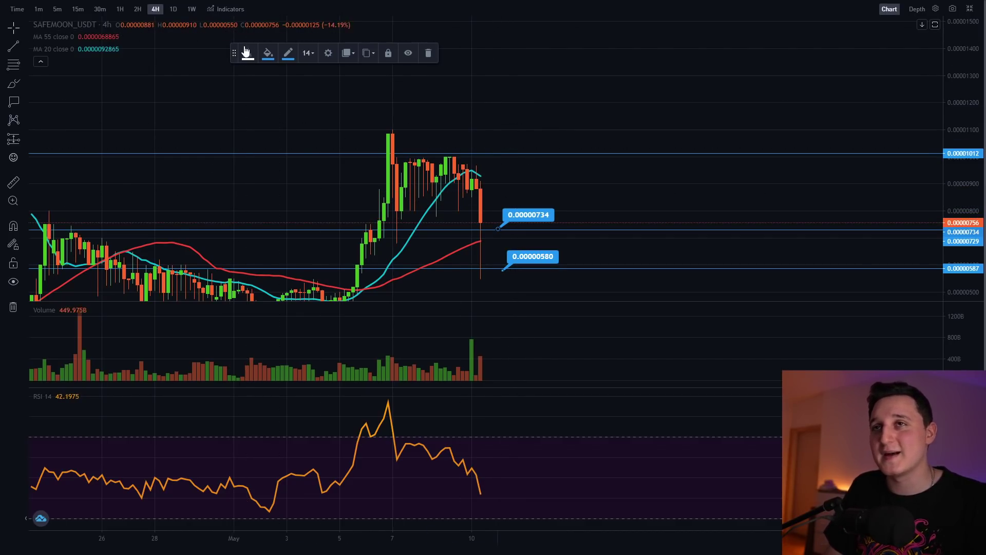
left_click(120, 10)
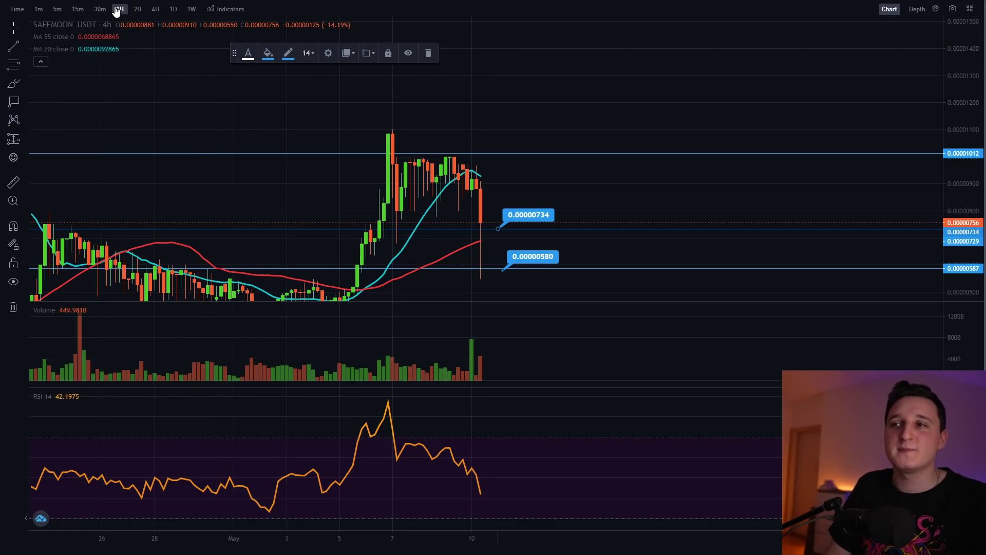